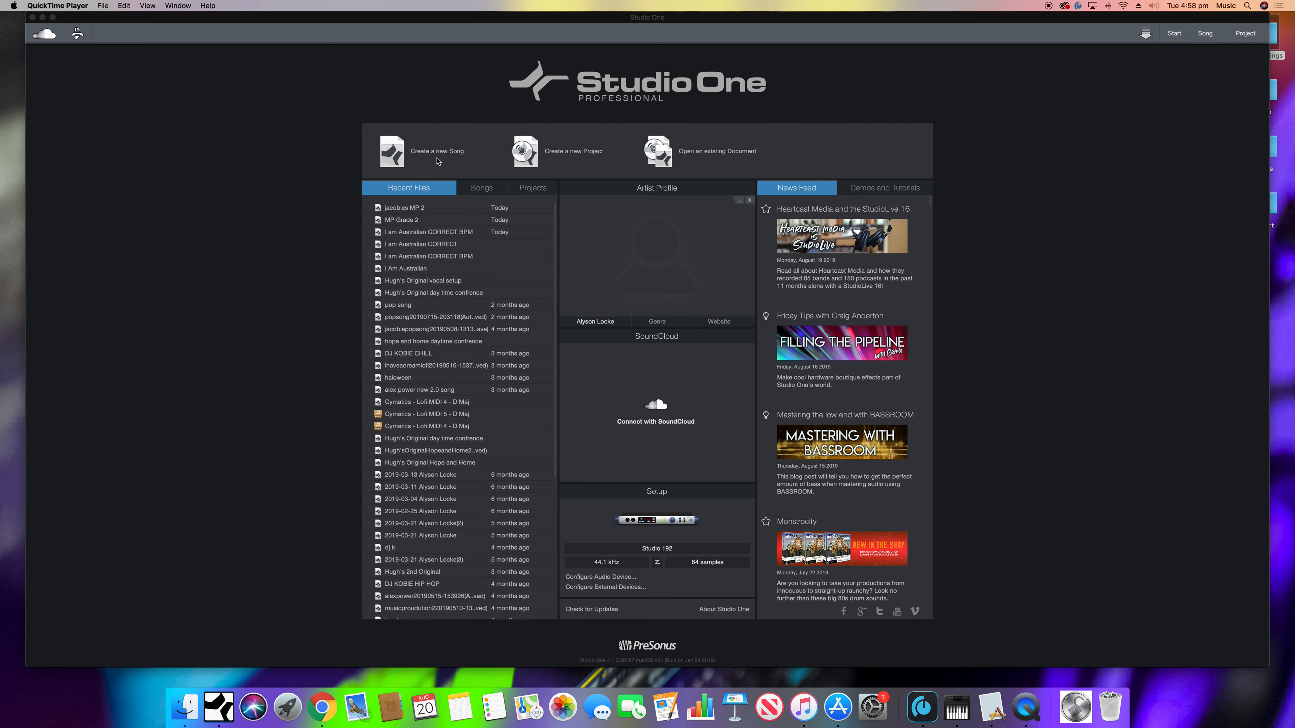
- Create a new empty song titled "Music Production"
left_click(397, 155)
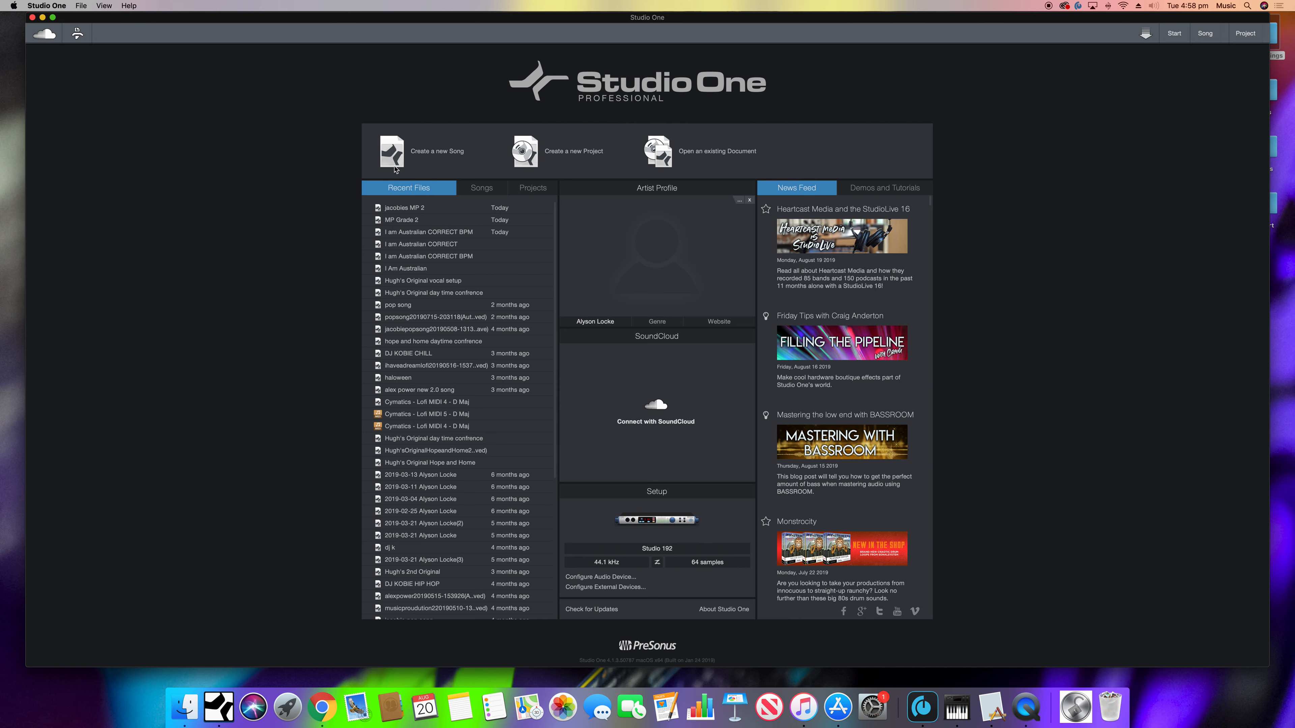
left_click(433, 154)
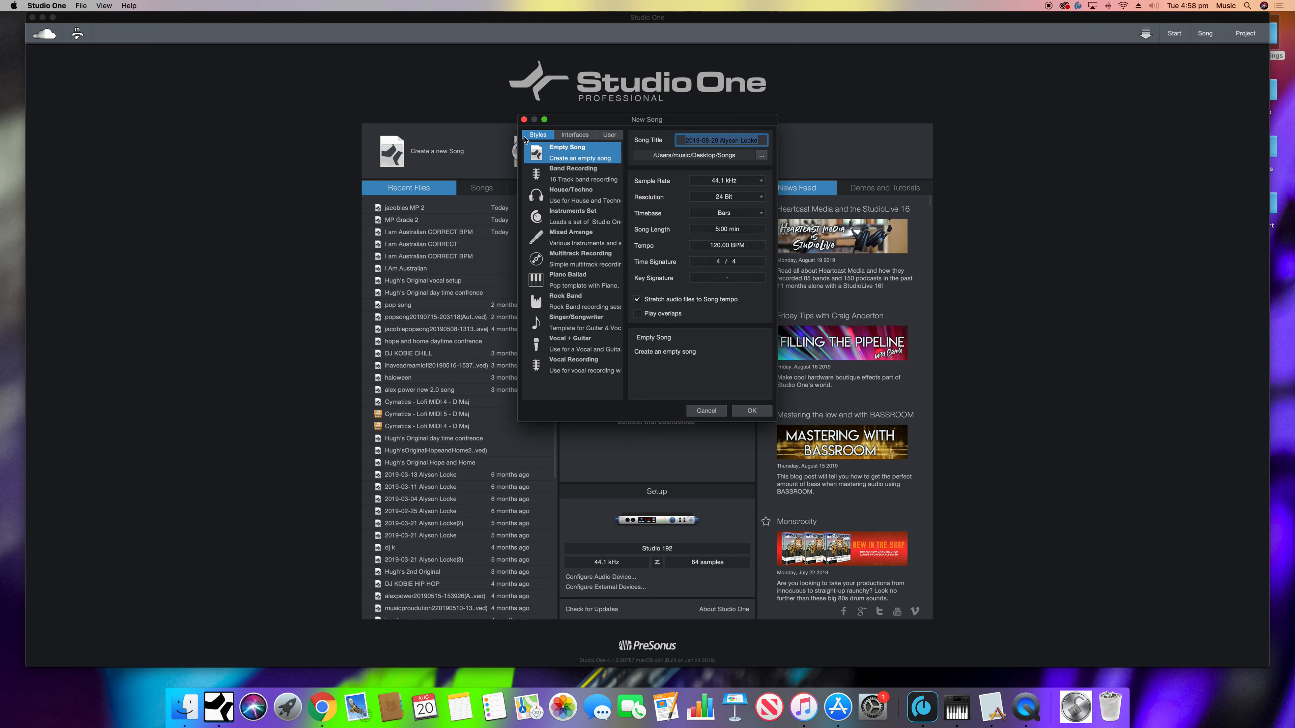
type("Music Production")
key("Return")
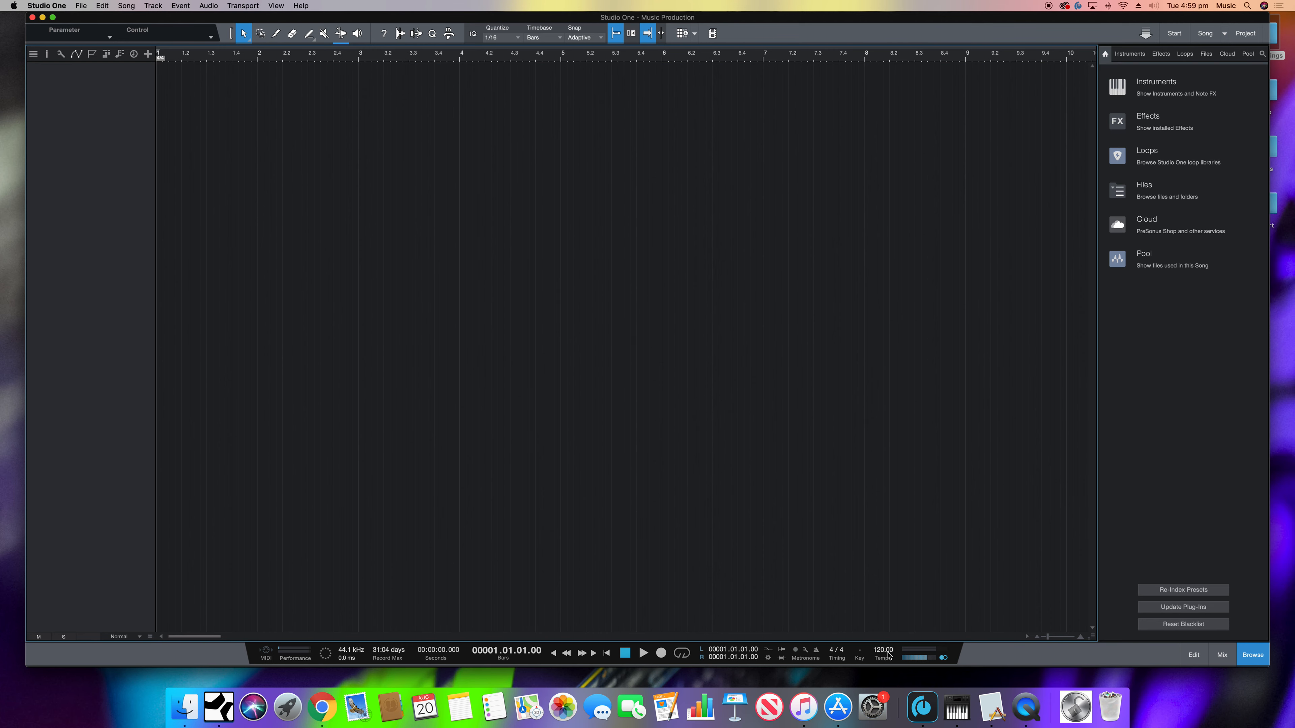
- Set the song tempo to 87 BPM
scroll(888, 652, "up", 6)
left_click(889, 651)
type("87")
key("Return")
- Import "Hip Hop Beat 87 Bpm.wav" from the "Hip Hop Beat 87bpm" folder as a track at the song start and play it briefly
left_click(185, 702)
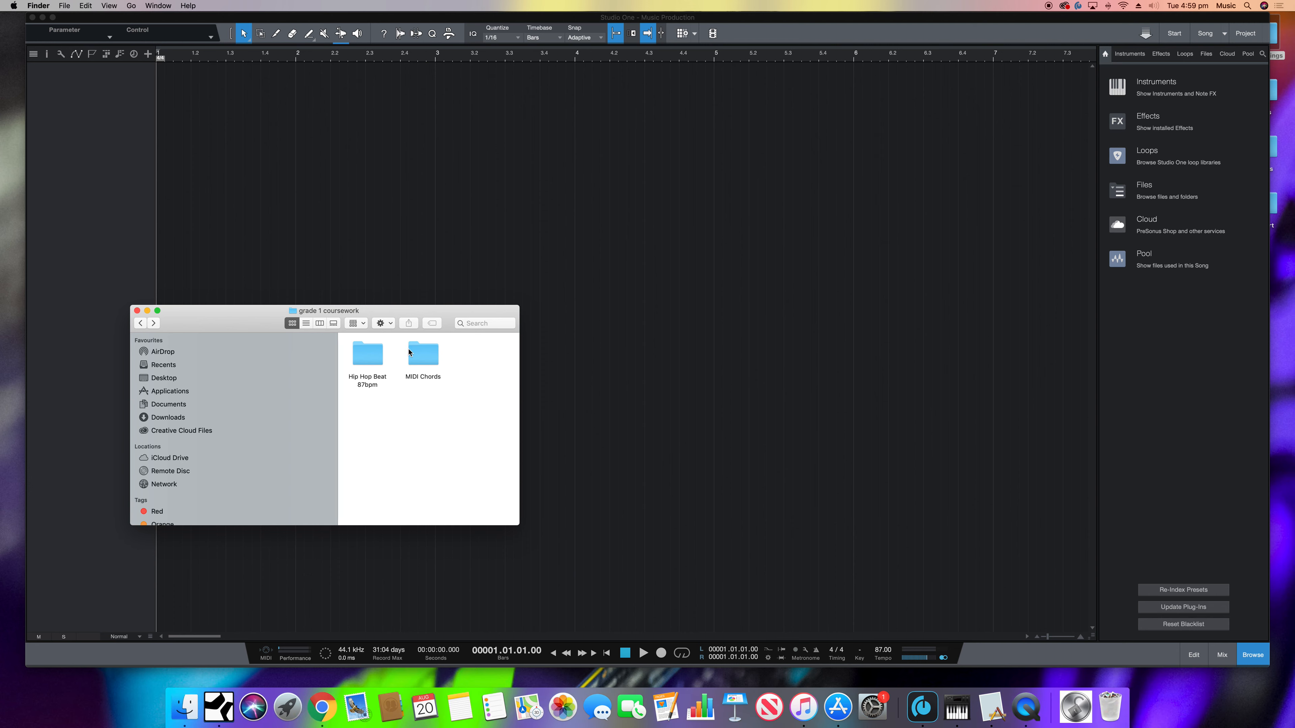
double_click(365, 346)
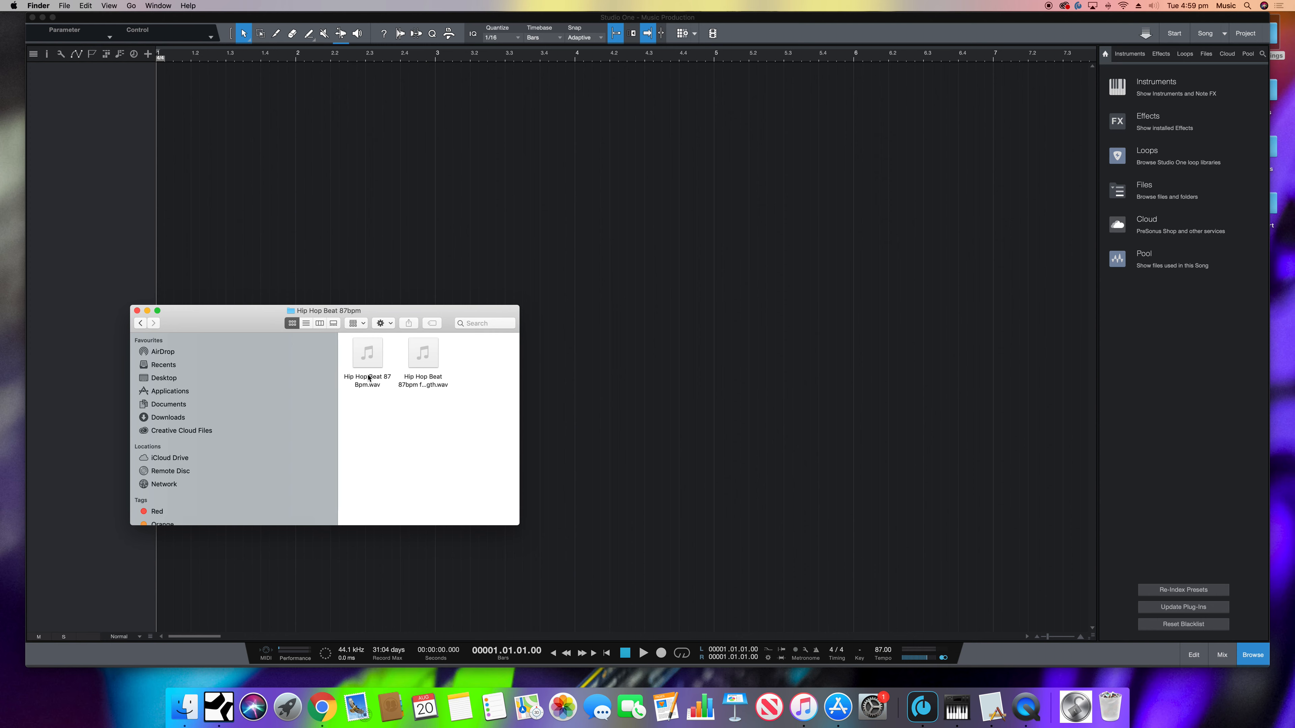
left_click_drag(370, 363, 171, 103)
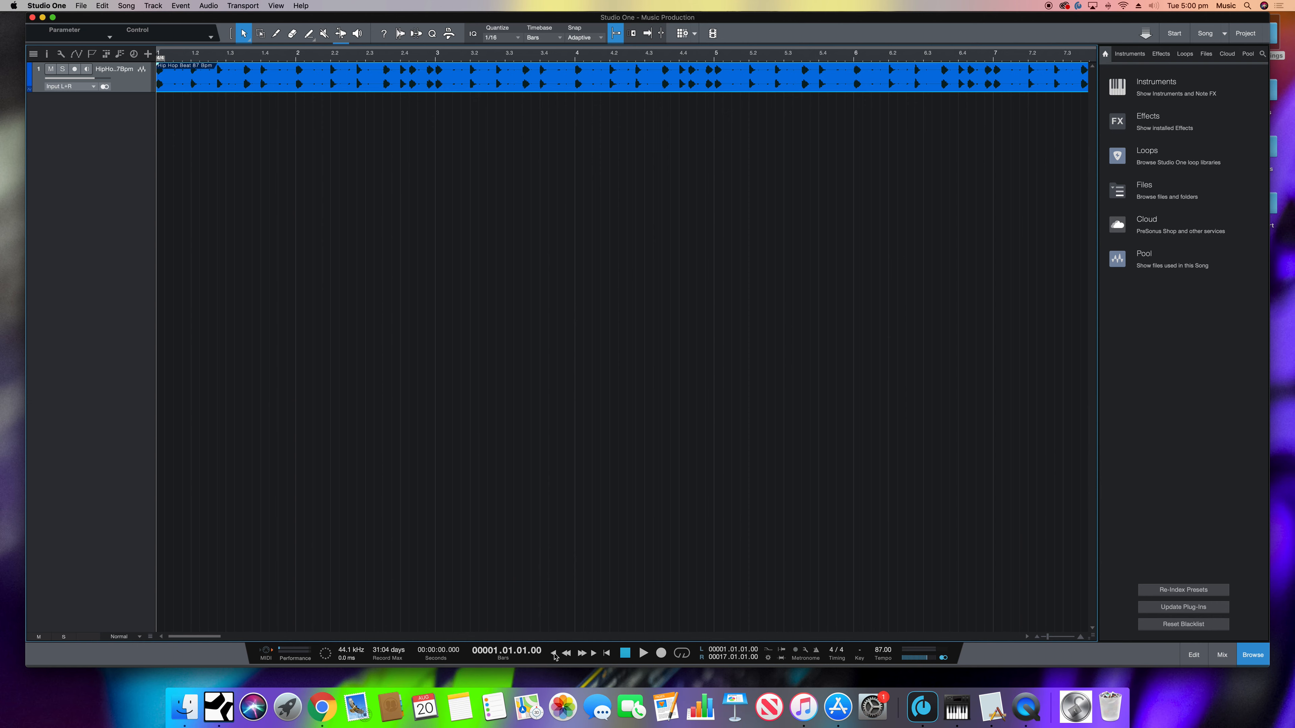
left_click(643, 654)
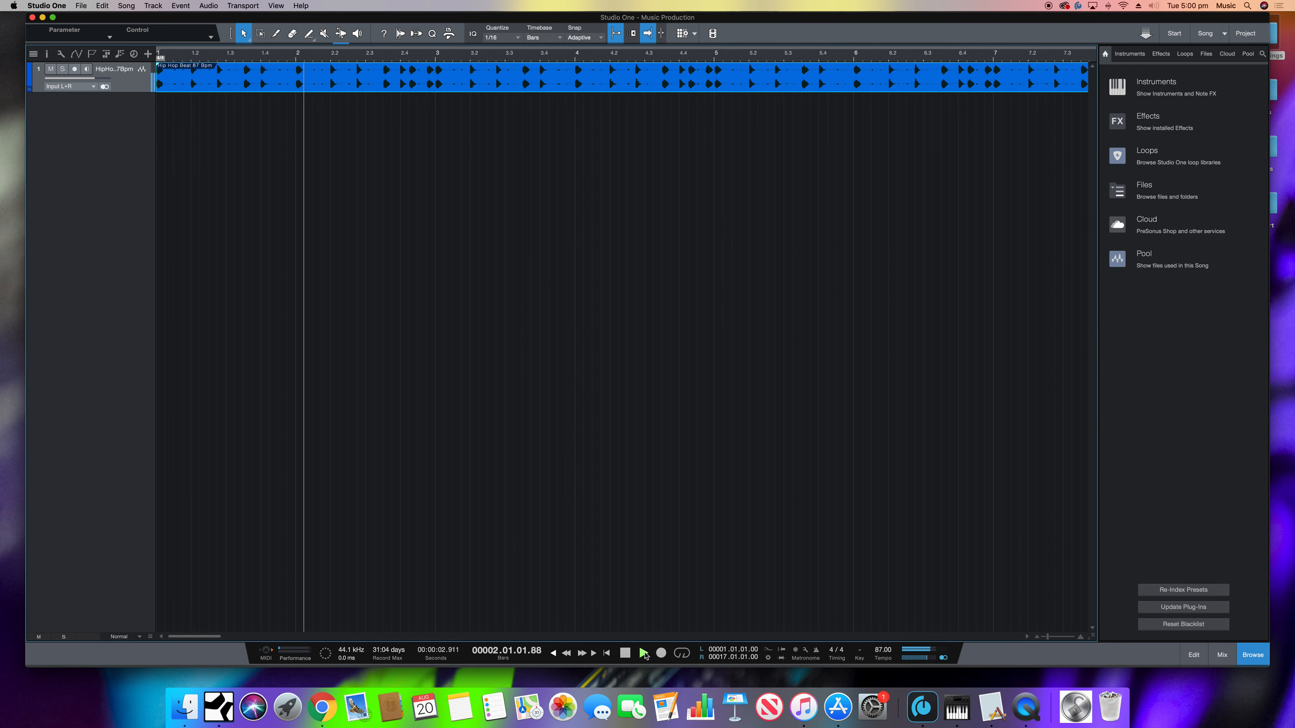
key("space")
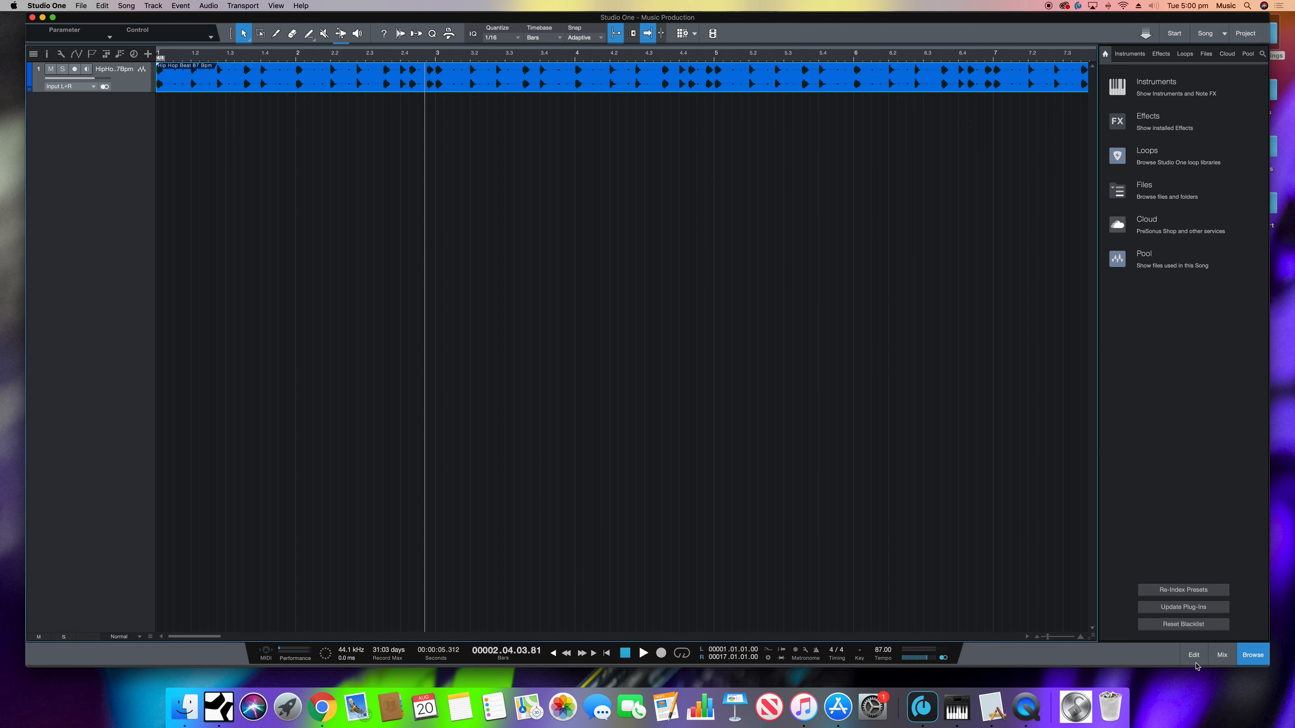
- Import 1.mid from the "MIDI Chords" folder onto a new track below the beat, starting at bar 1
left_click(183, 706)
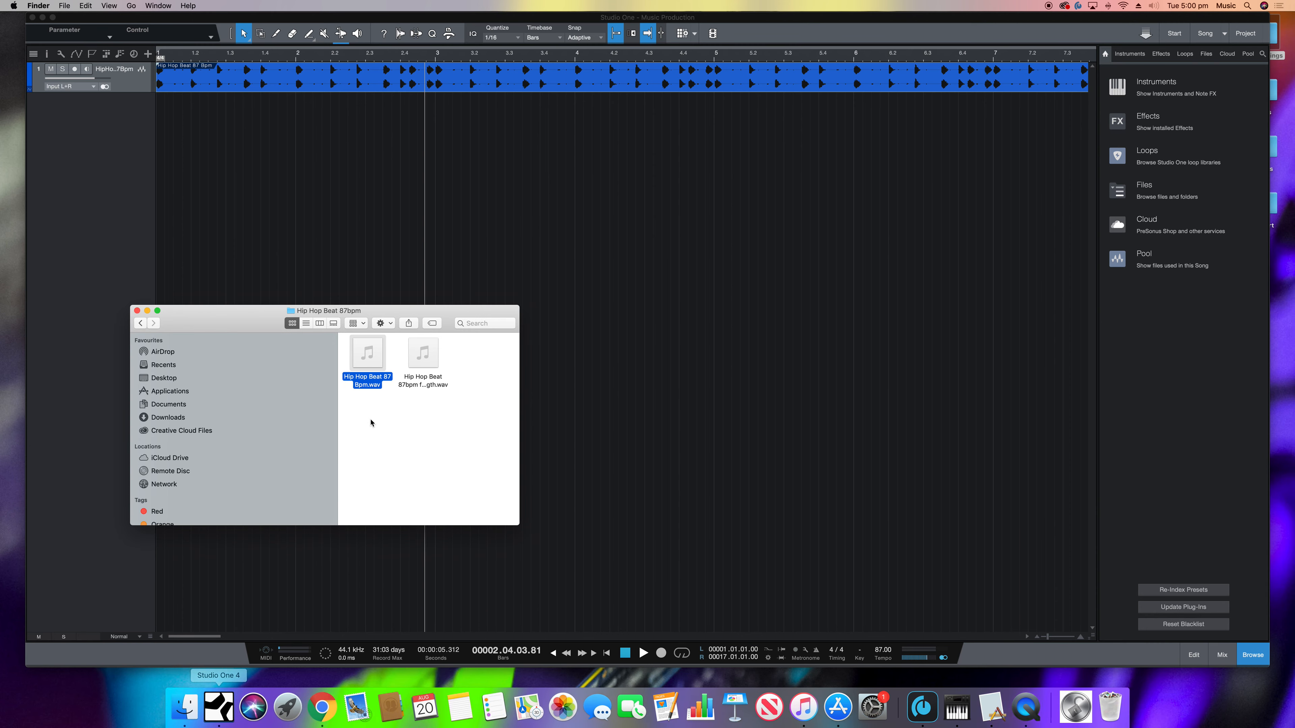
left_click(141, 323)
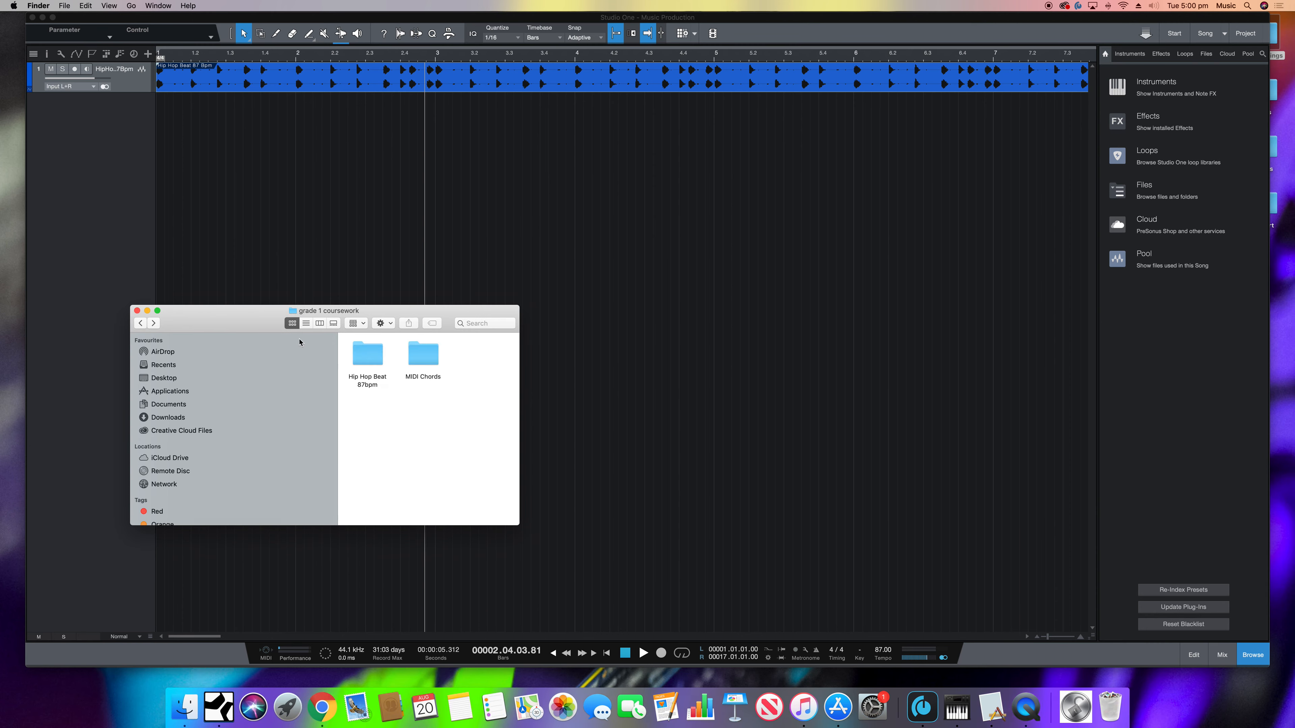
double_click(436, 363)
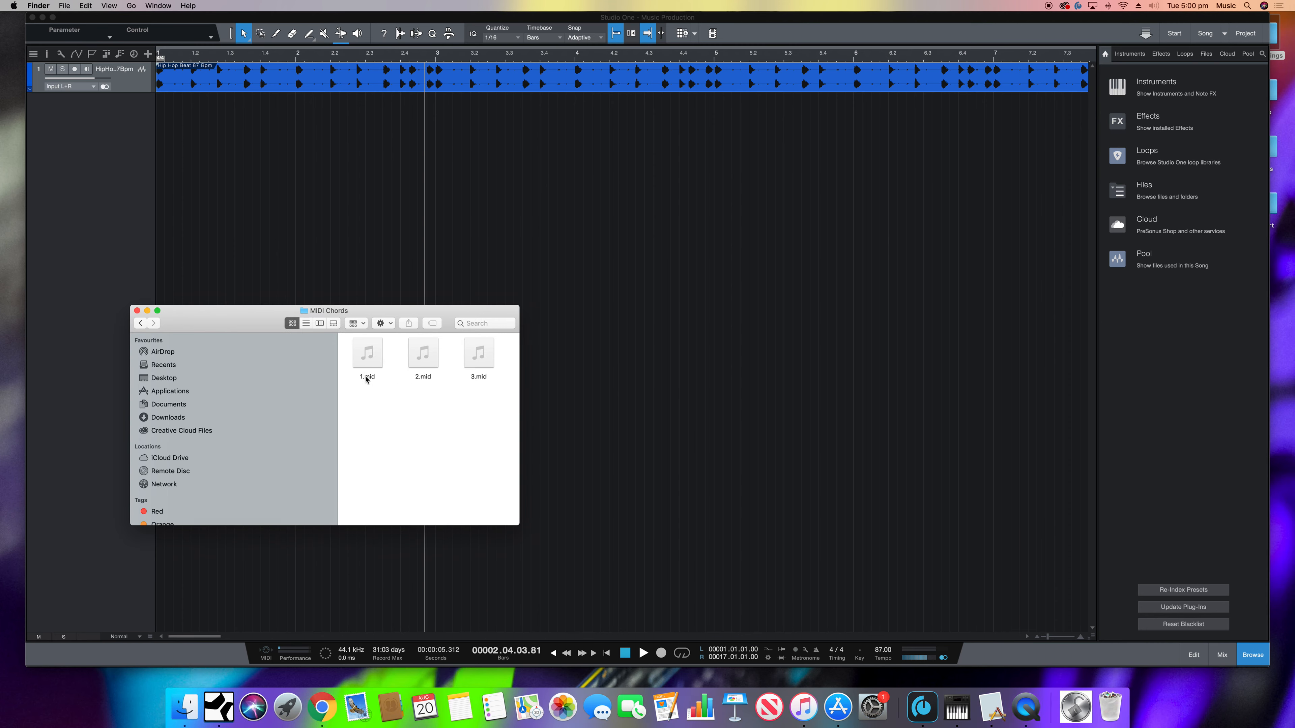
left_click_drag(366, 379, 162, 125)
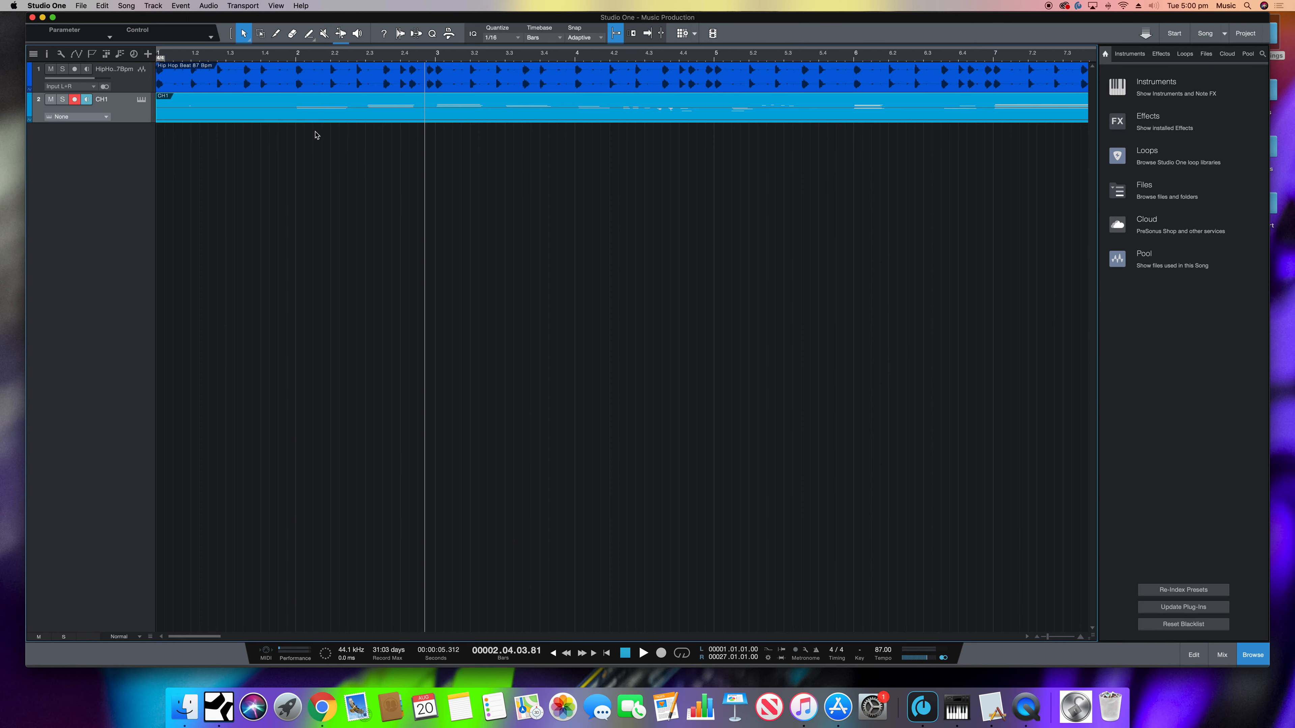
- Open the CH1 chord clip in the note editor and play the song from the start for a few bars
double_click(276, 108)
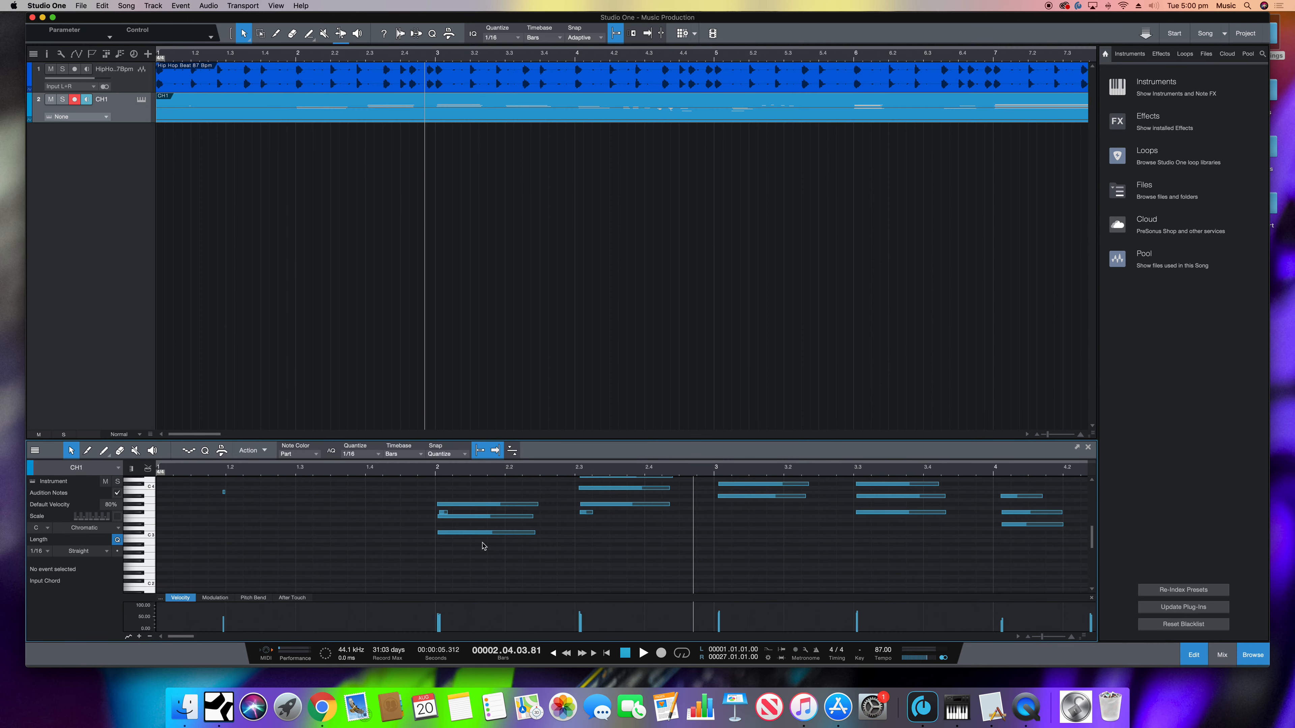
scroll(488, 548, "up", 1)
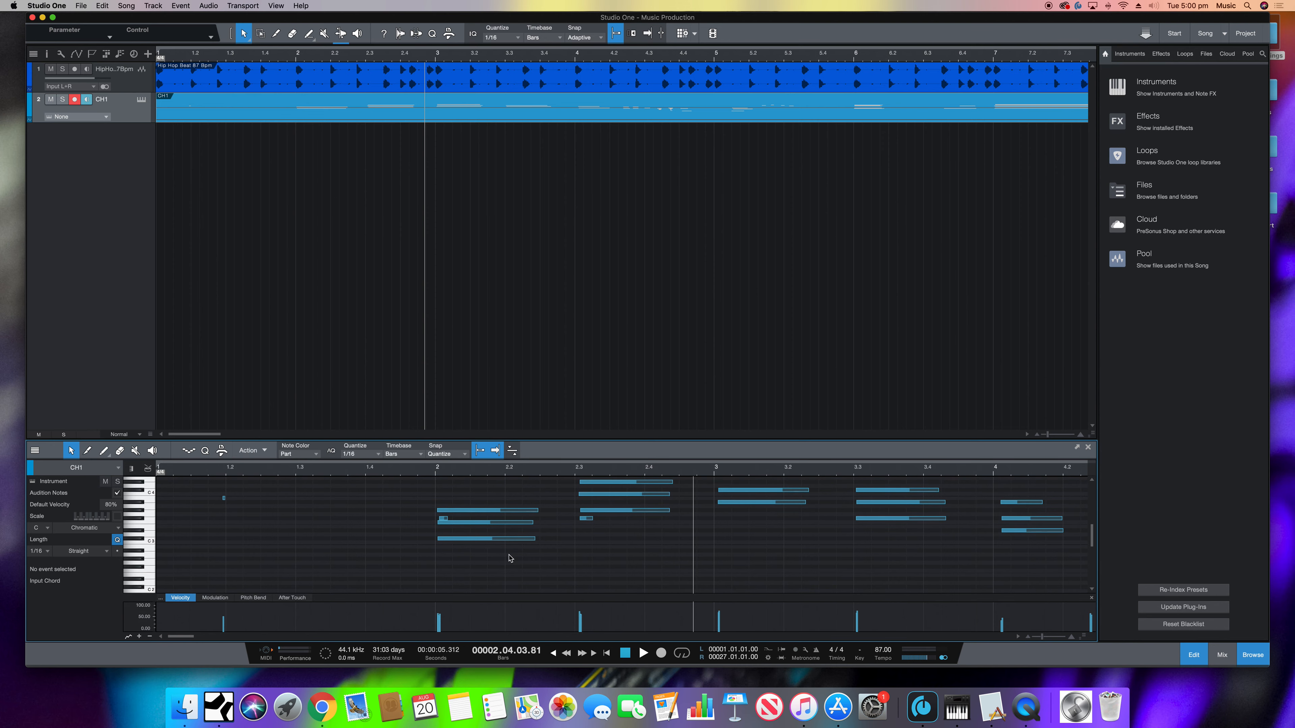
left_click(554, 654)
key("space")
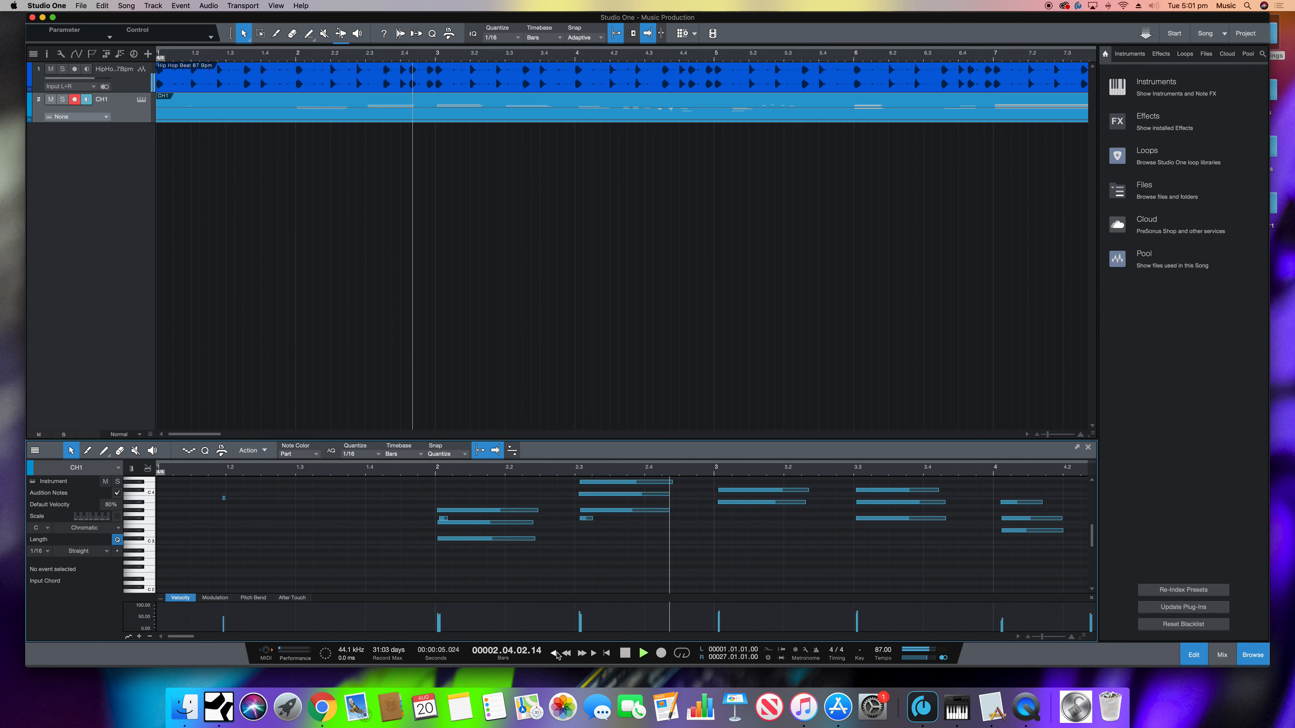
key("space")
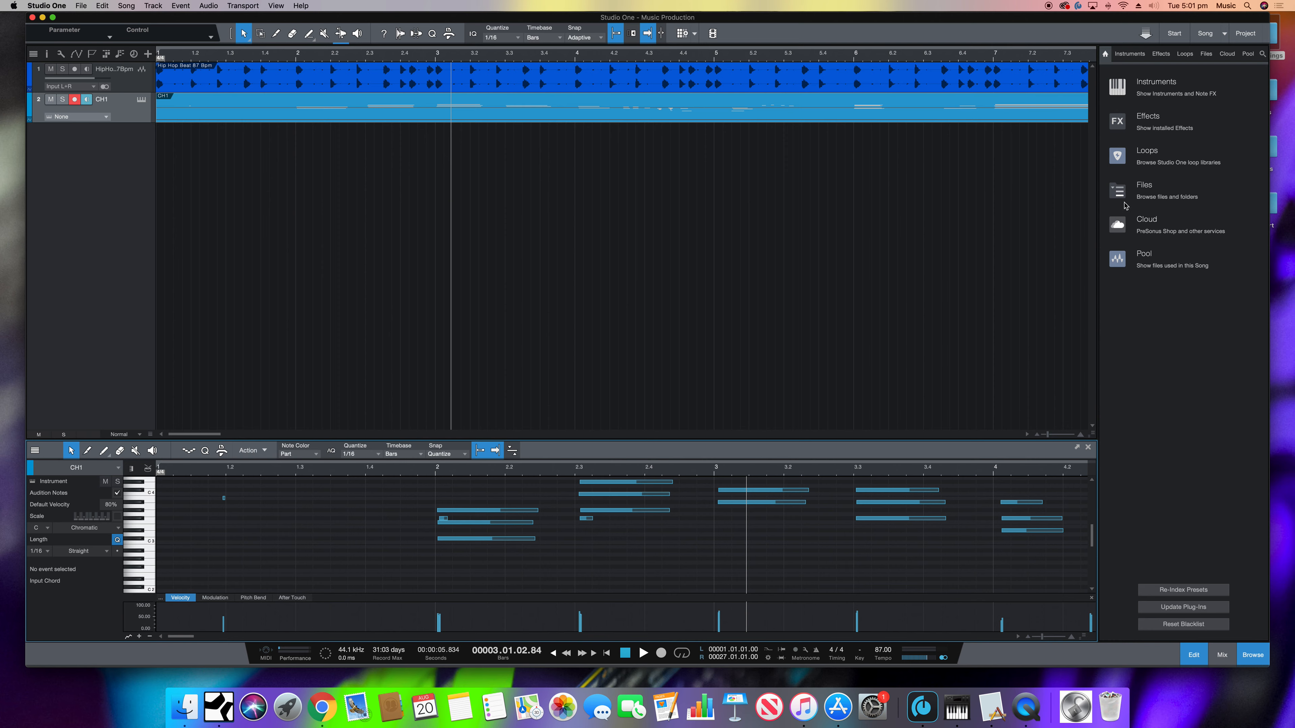
- Search the instrument library for Piano, assign Grand Piano.sound to the CH1 track and close its instrument window
left_click(1150, 85)
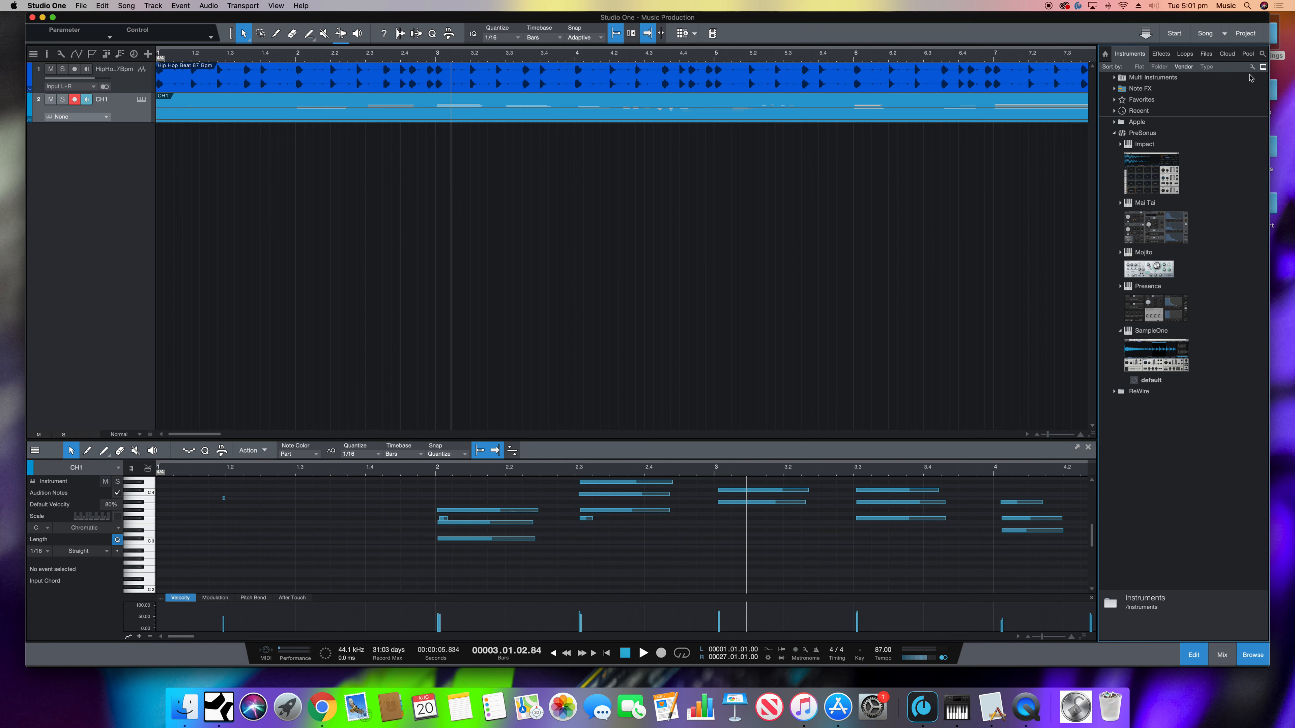
left_click(1262, 54)
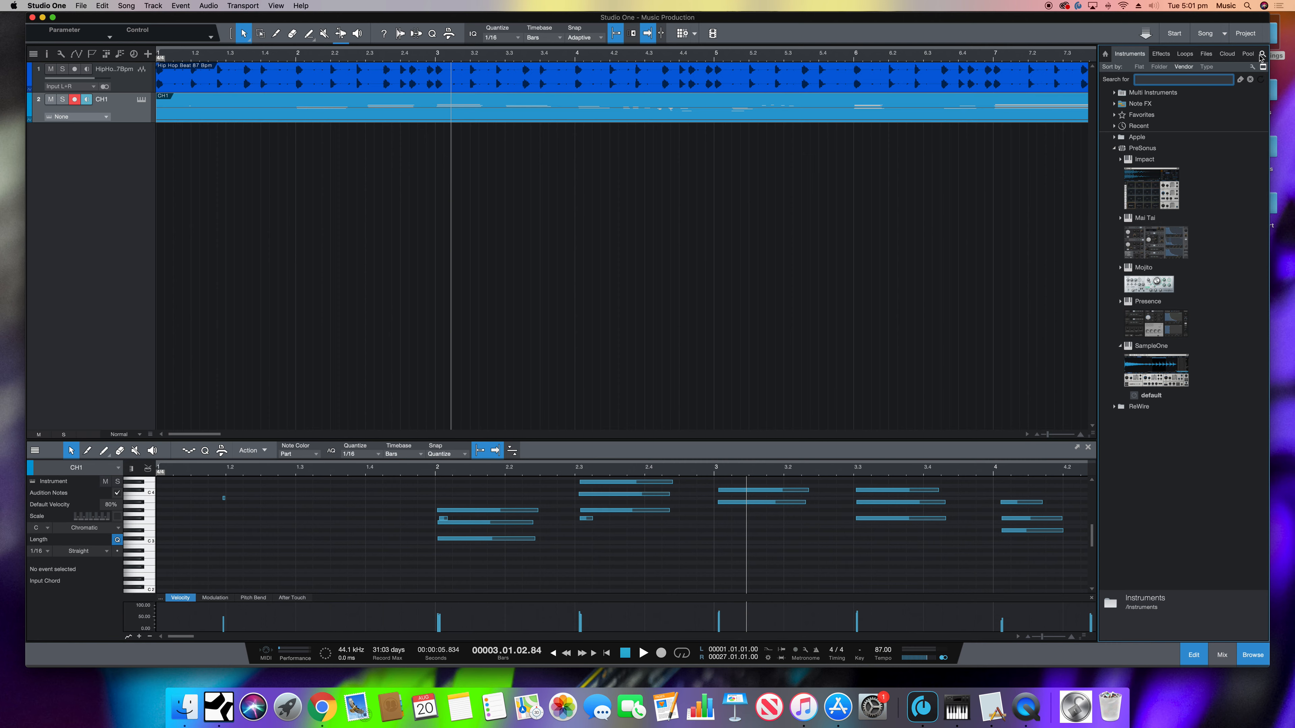
type("piano")
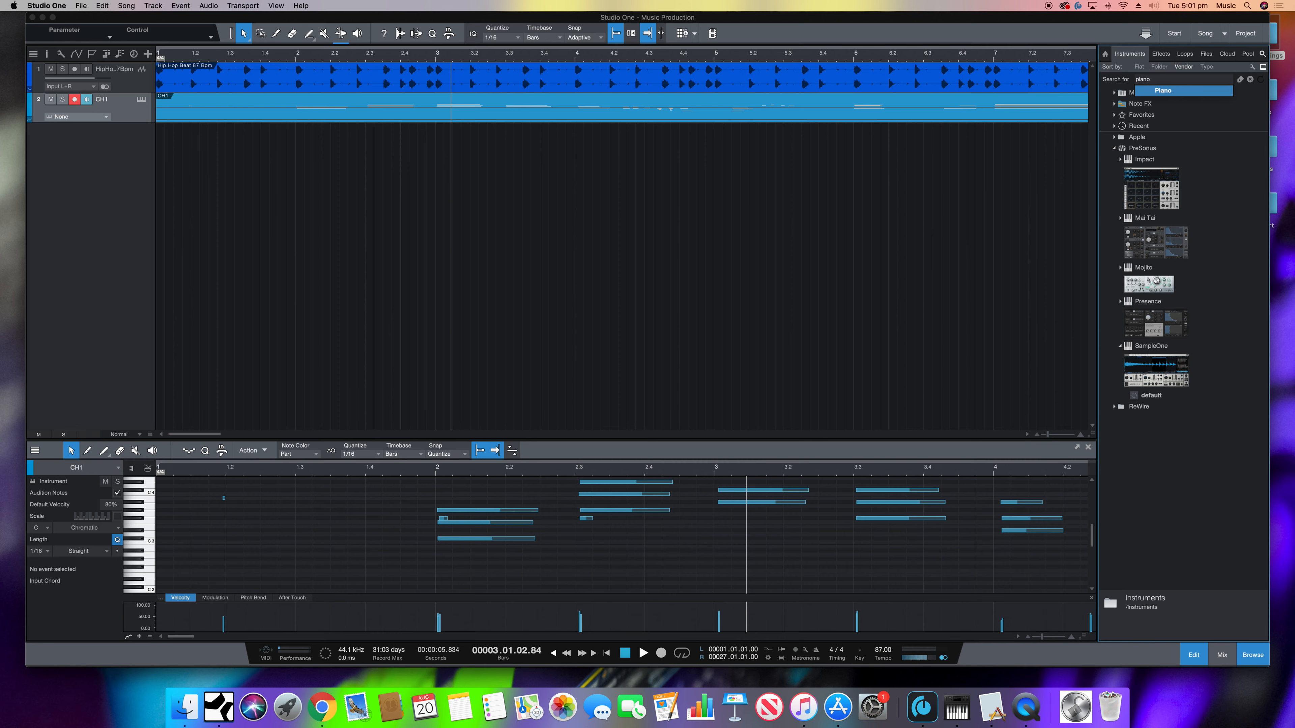
key("Return")
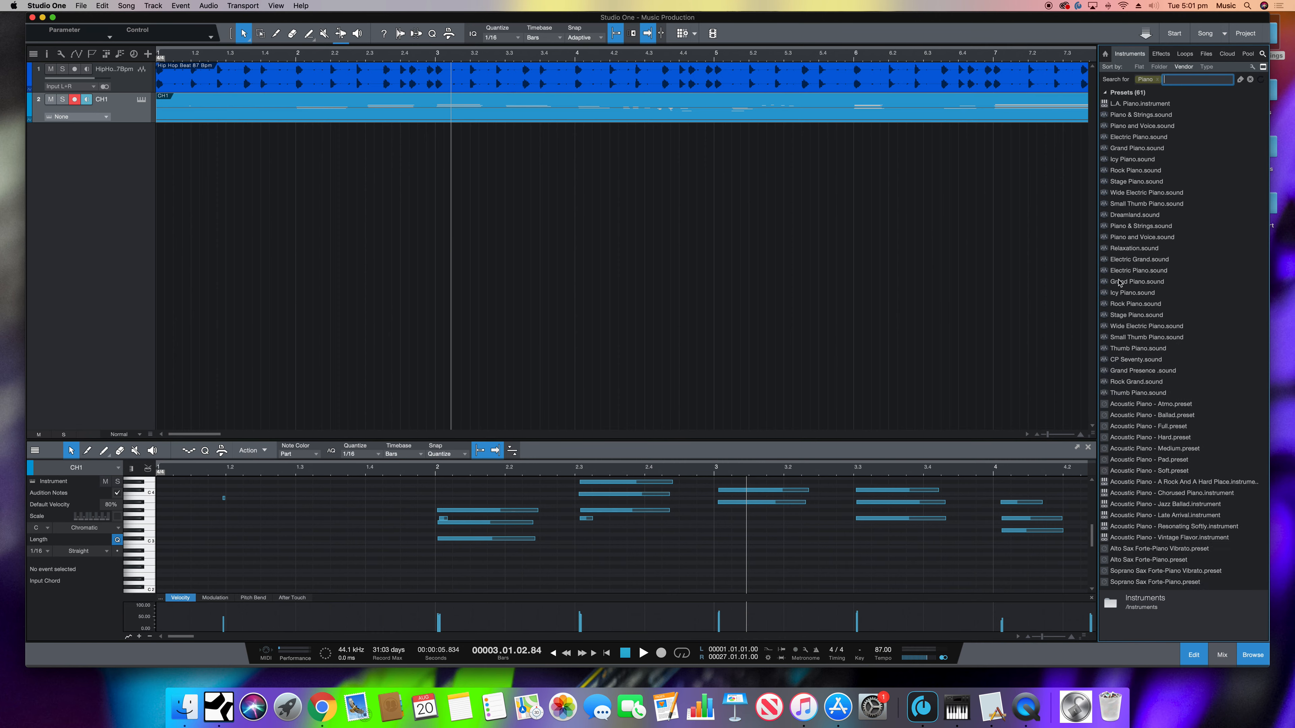
left_click_drag(1132, 284, 235, 105)
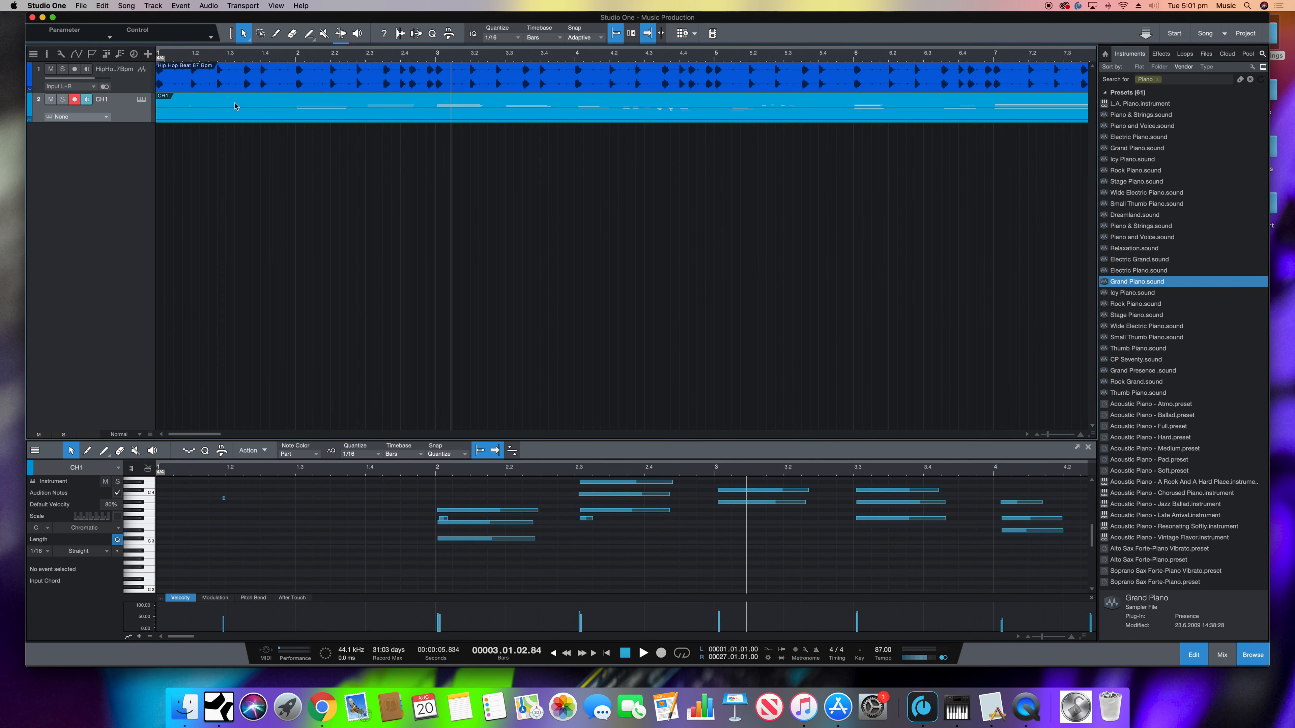
left_click(712, 449)
left_click(656, 448)
left_click(581, 443)
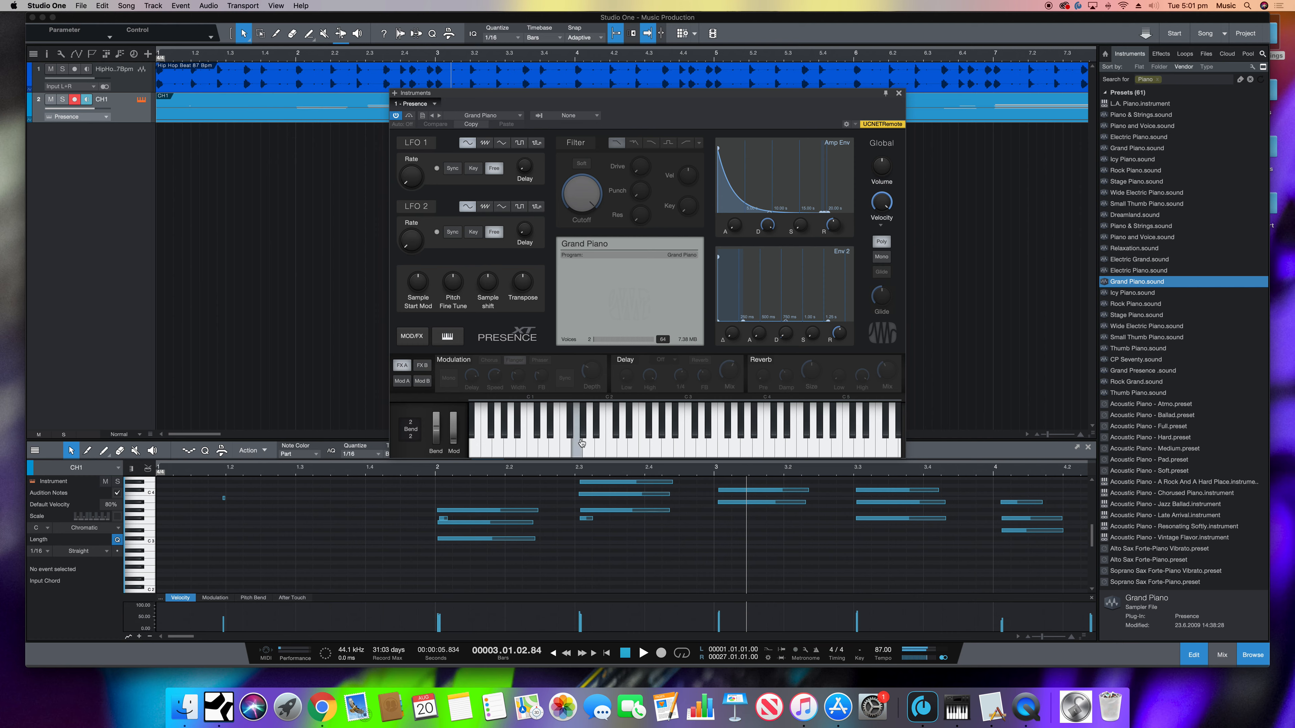
left_click(898, 94)
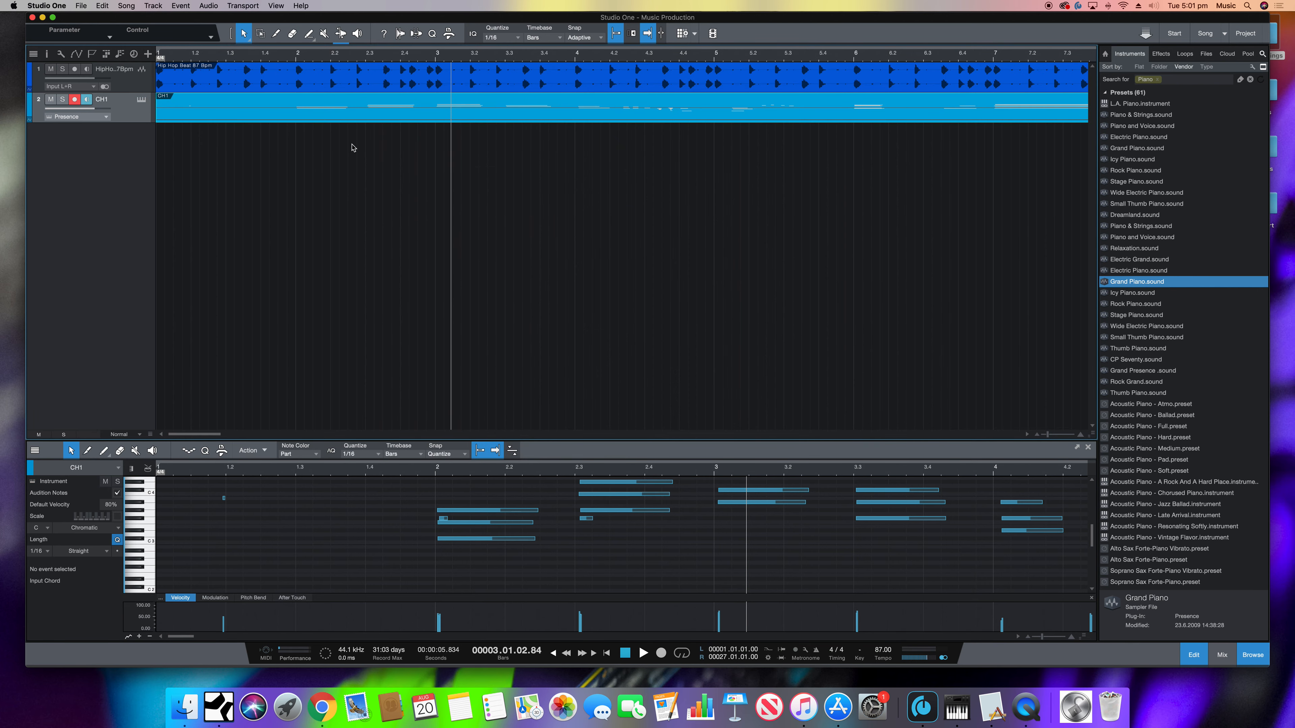
- Solo the CH1 track and play the piano chords from the song start
left_click(62, 102)
left_click(553, 654)
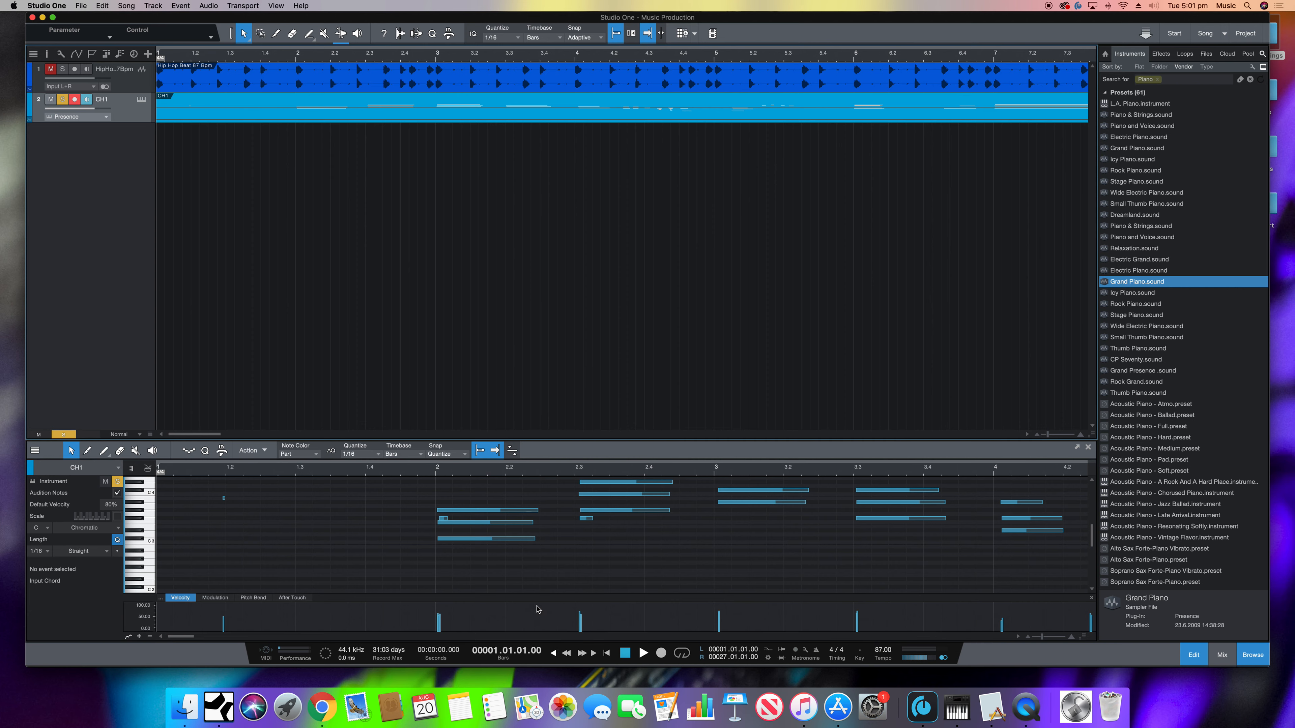
key("space")
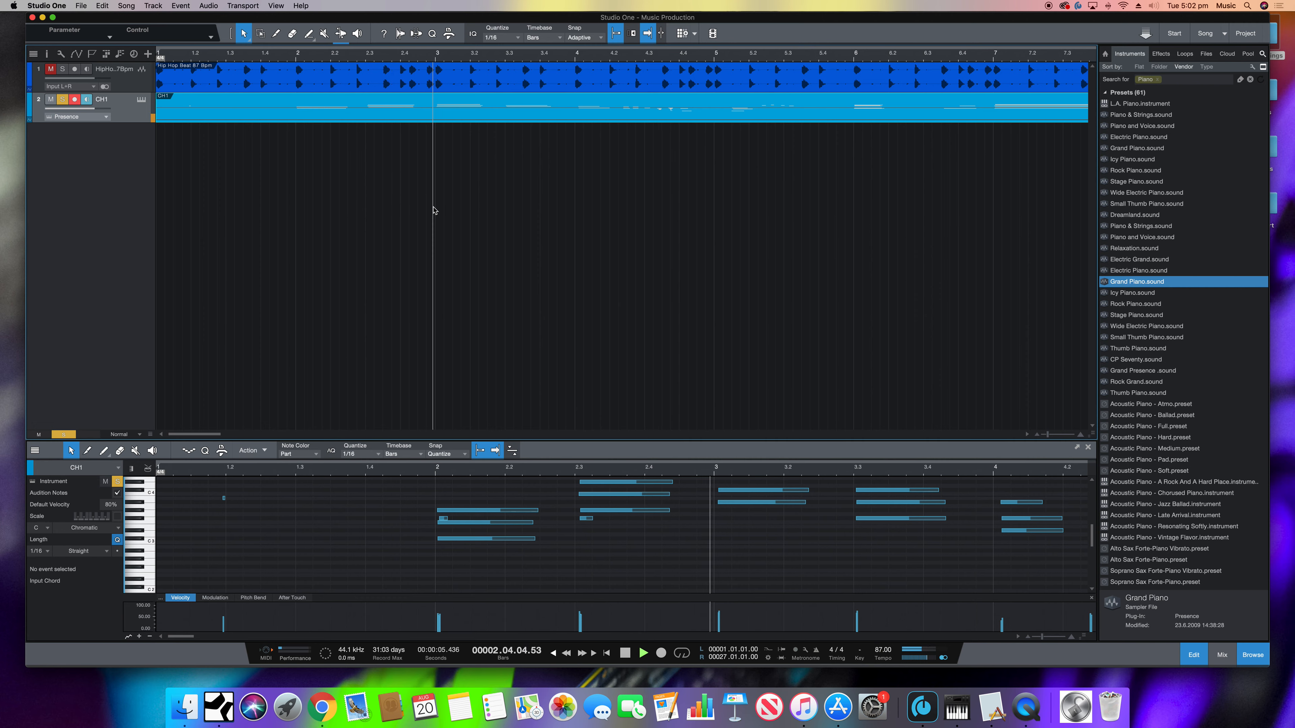
key("space")
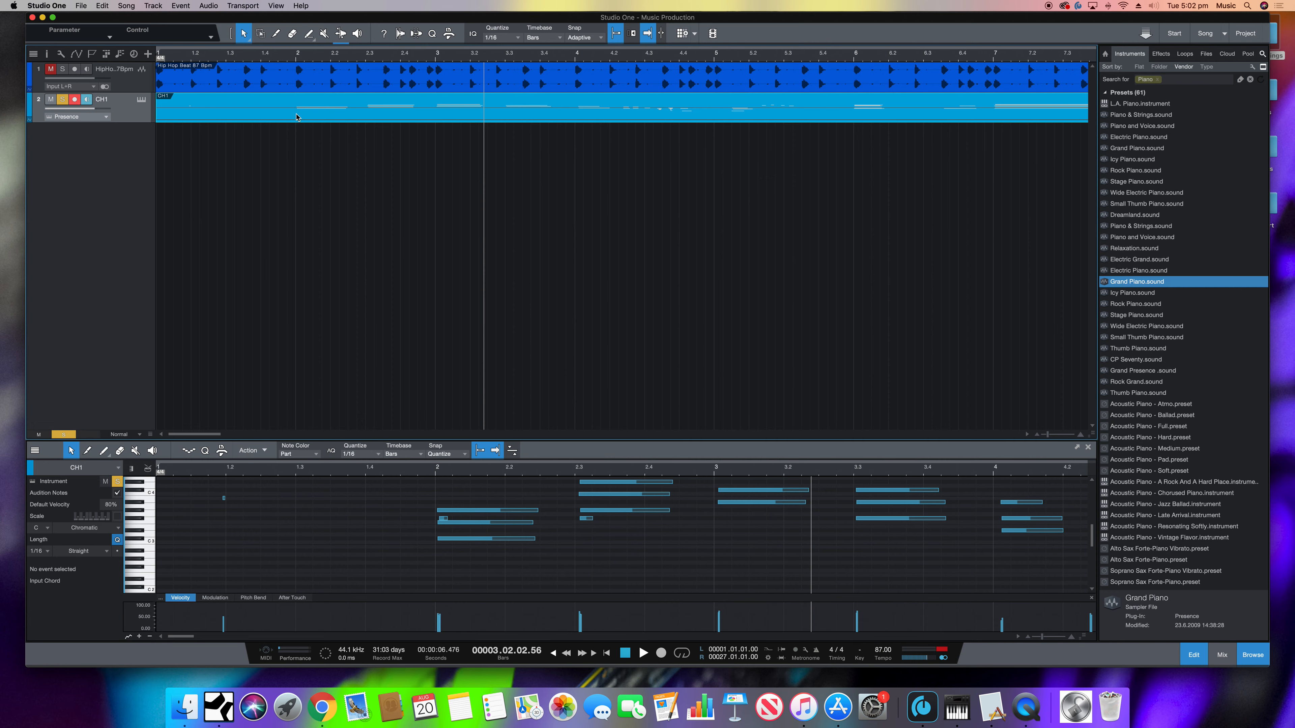
- Split the CH1 clip at bar 2, delete the portion before it and move the remaining clip to bar 1
left_click(277, 35)
left_click(305, 105)
key("super+z")
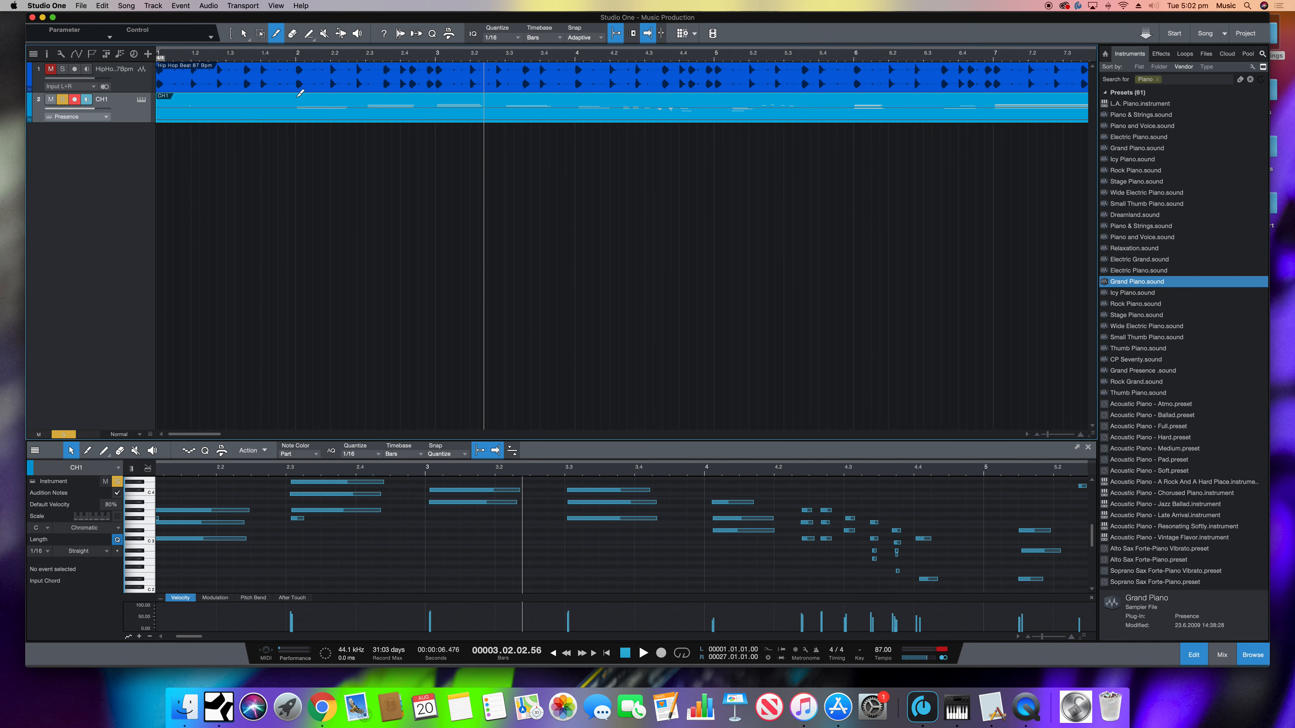
left_click(301, 95)
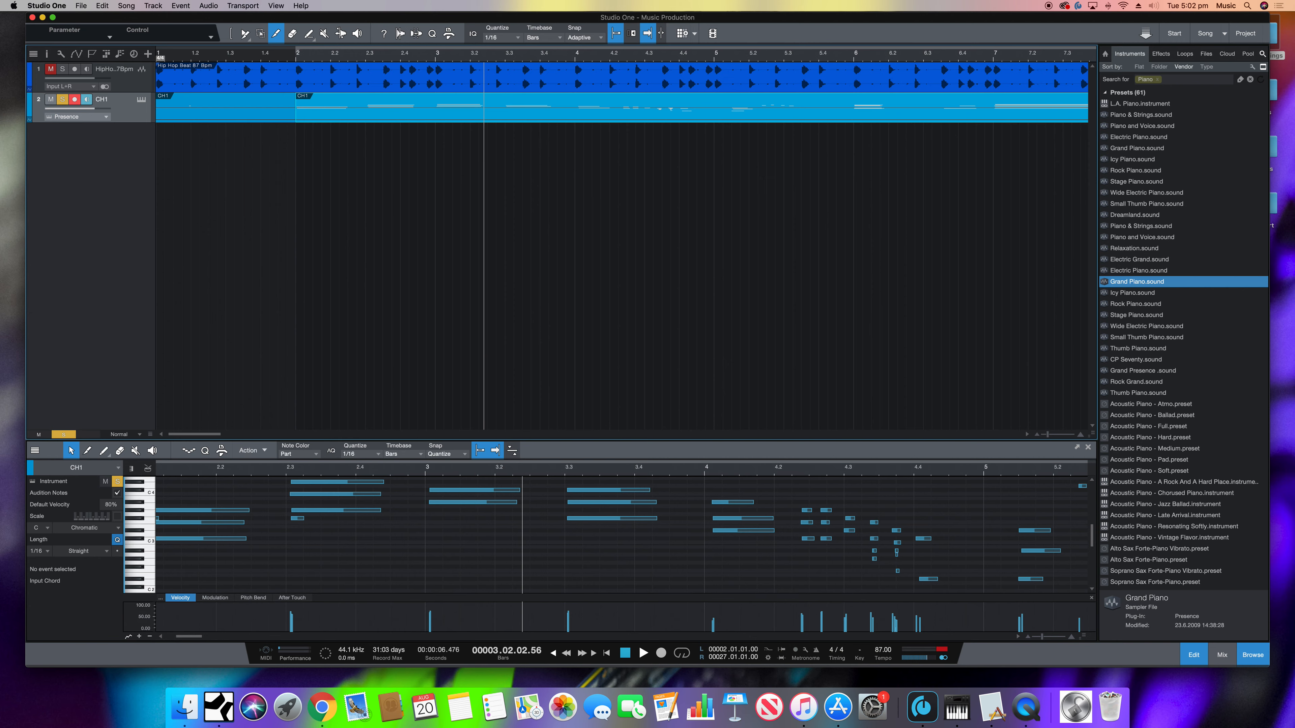
left_click(244, 33)
left_click(246, 108)
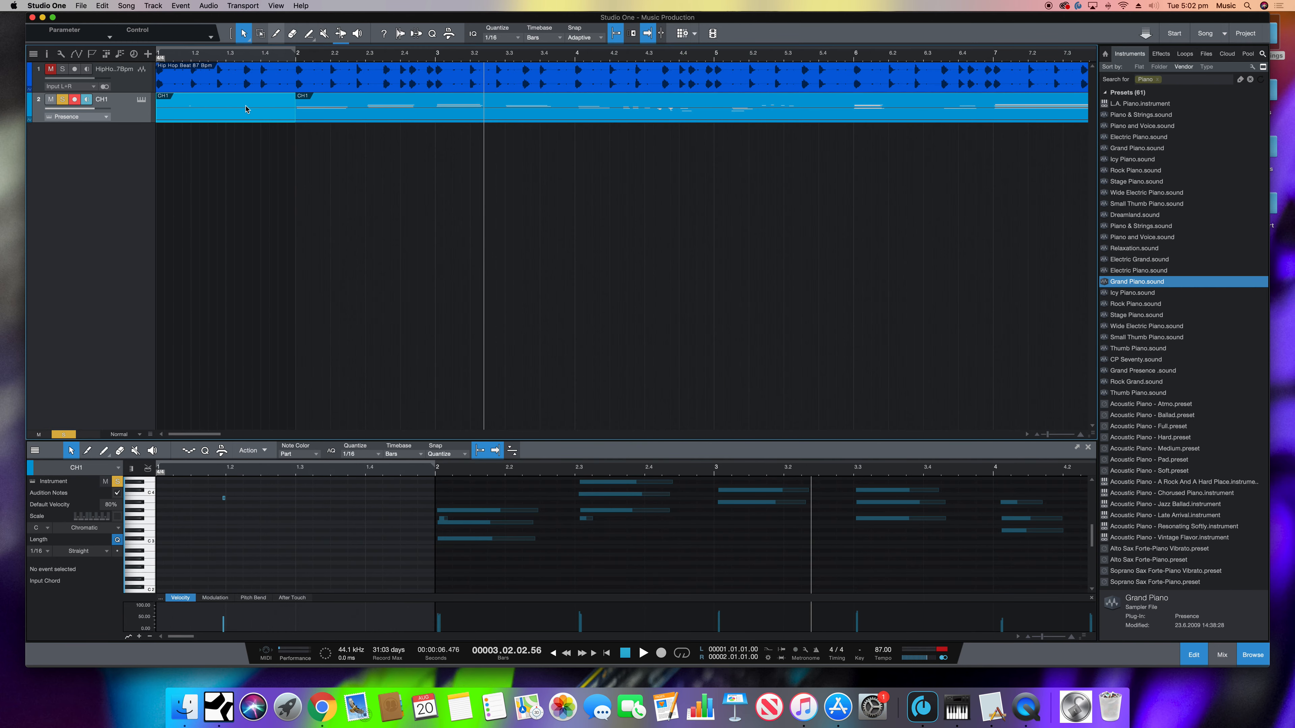
key("Delete")
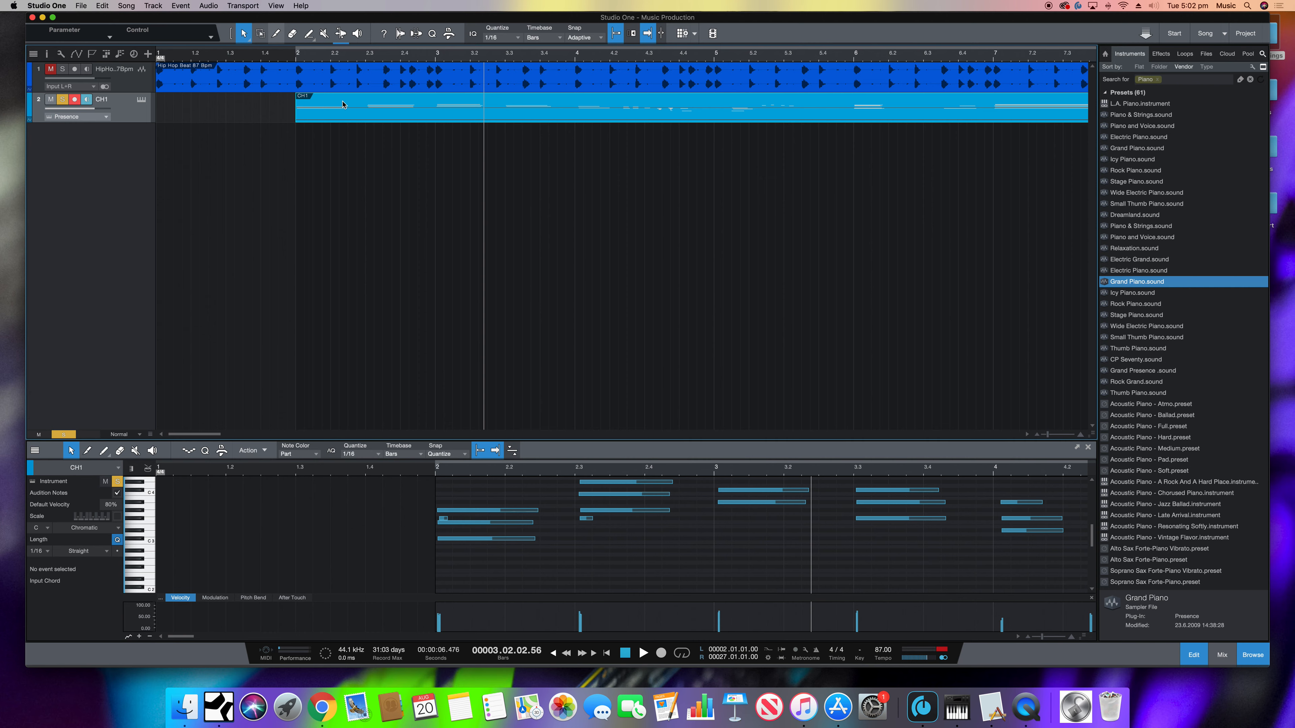
left_click_drag(342, 105, 204, 107)
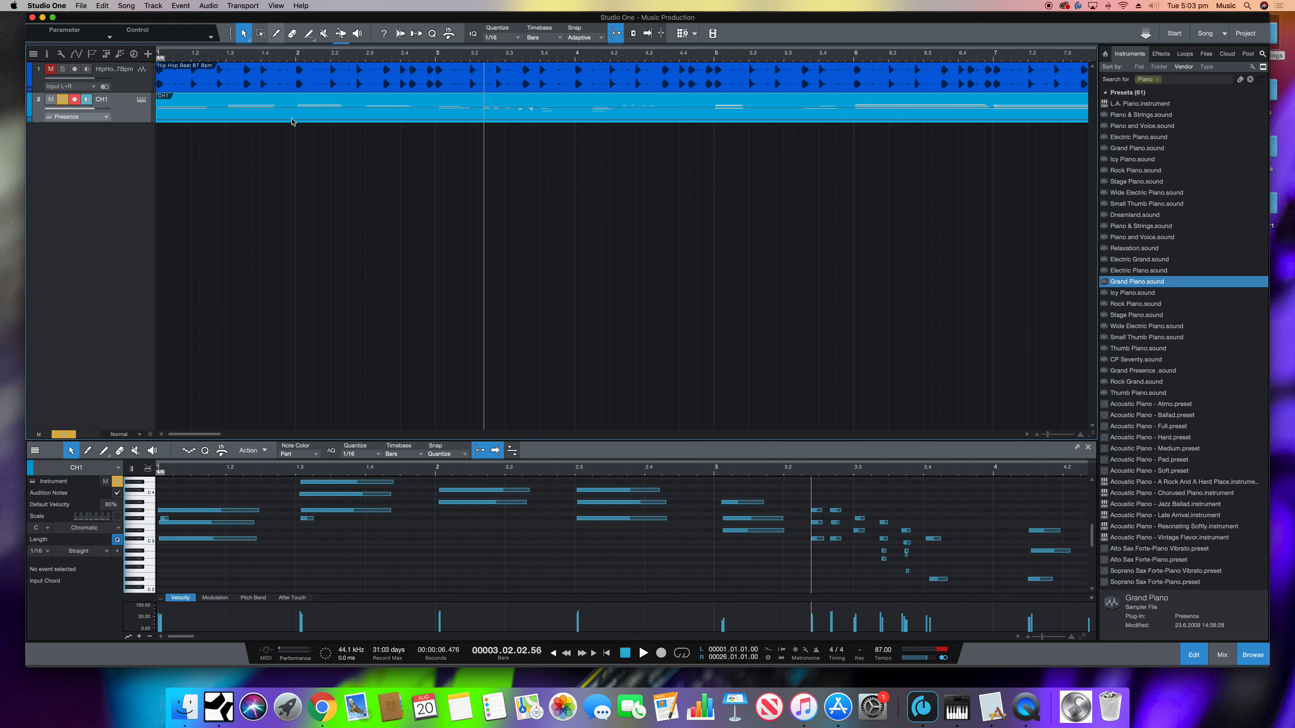
- Split the CH1 clip at 2.2.4, after the third chord, and delete everything following the cut
key("3")
left_click(359, 108)
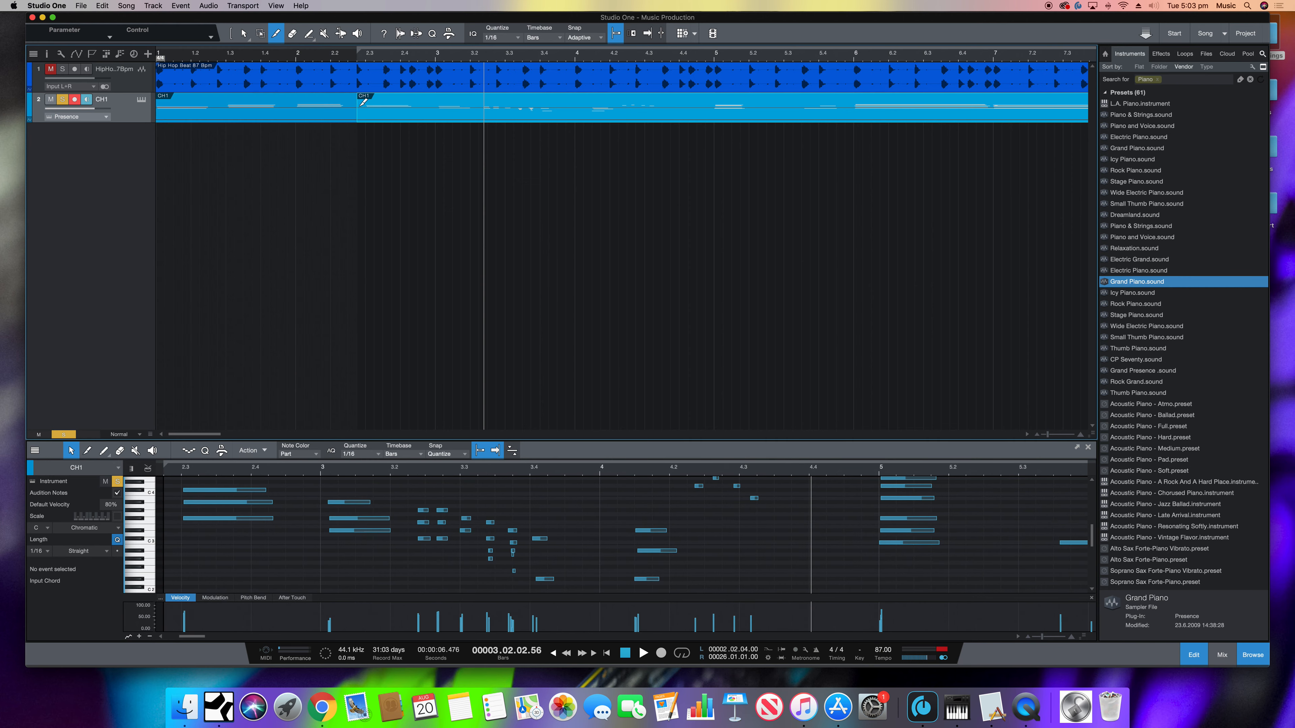
key("1")
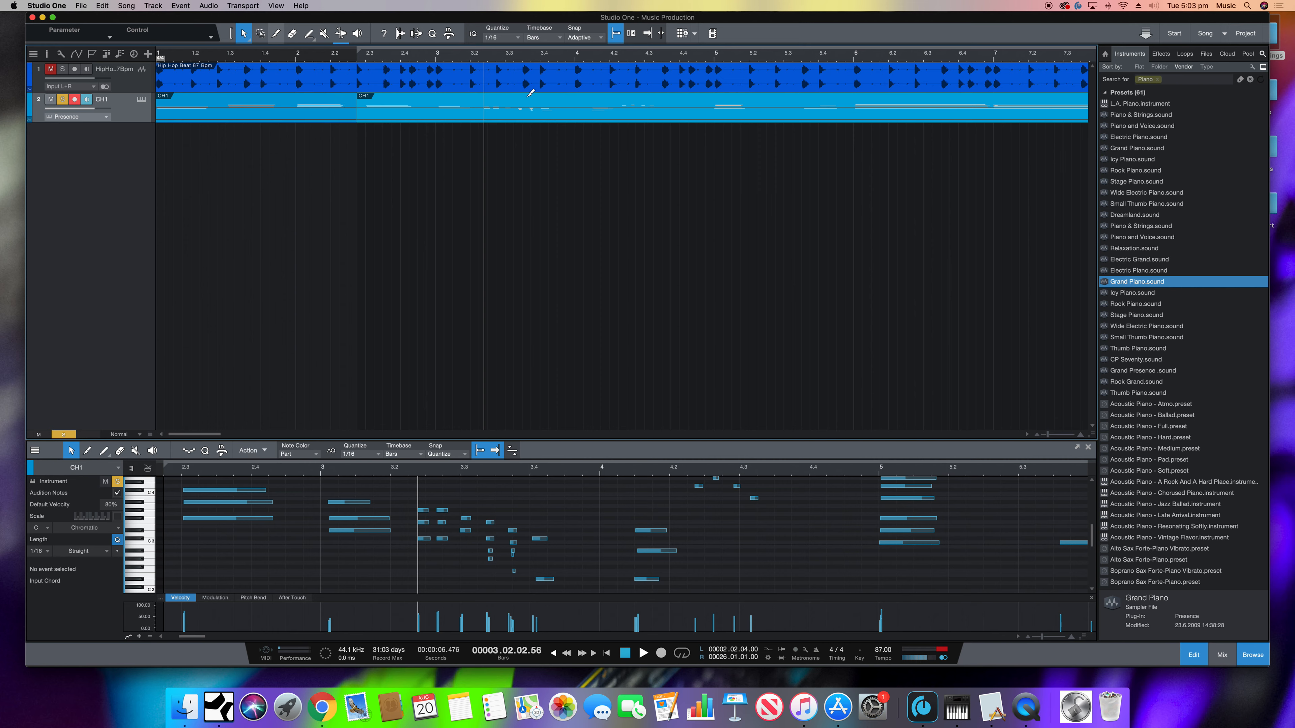
key("Delete")
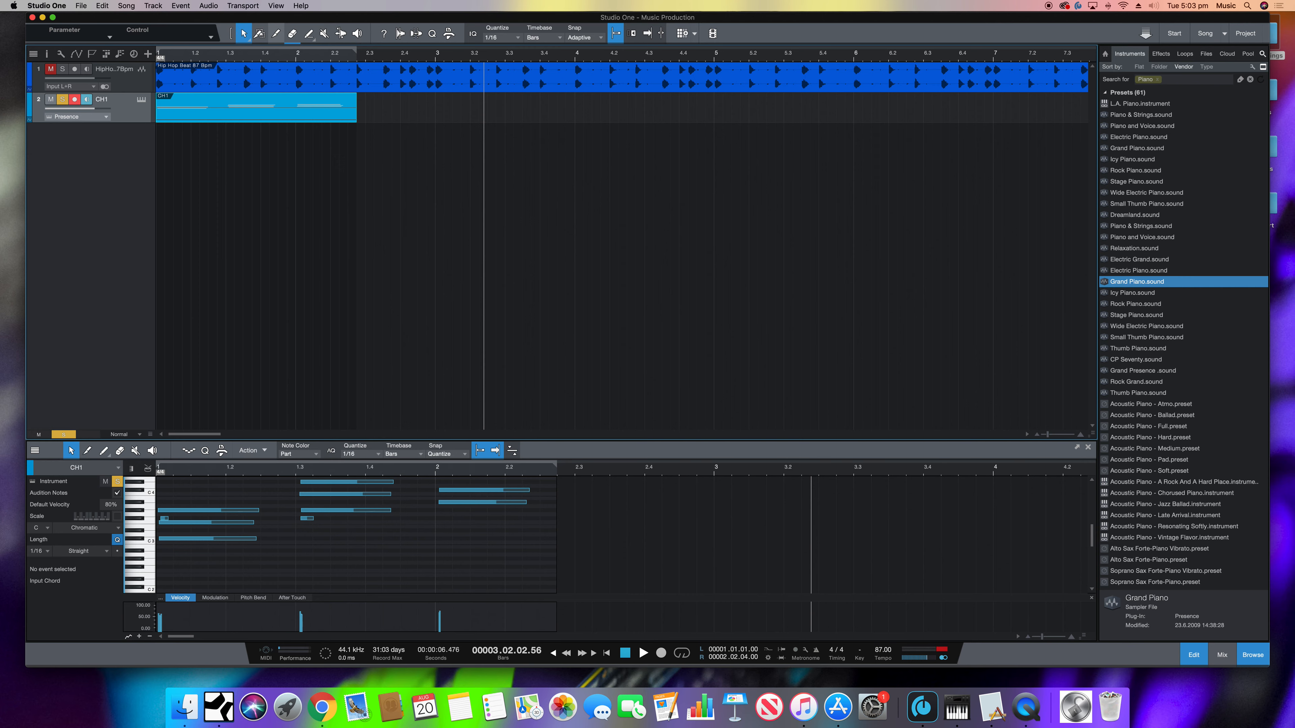
- Return the playback position to the start of the song
left_click(259, 33)
left_click(284, 57)
left_click(554, 655)
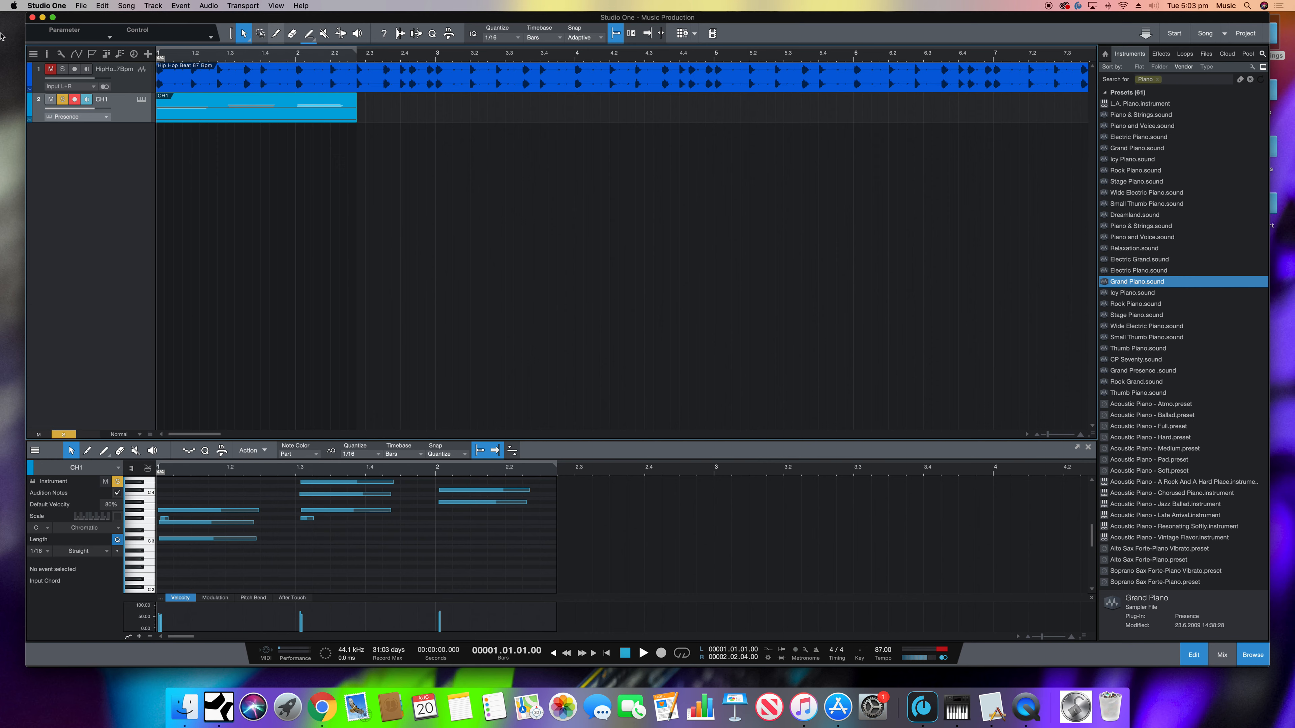
- Turn off solo on the CH1 track and play the trimmed chords together with the beat
left_click(61, 100)
key("space")
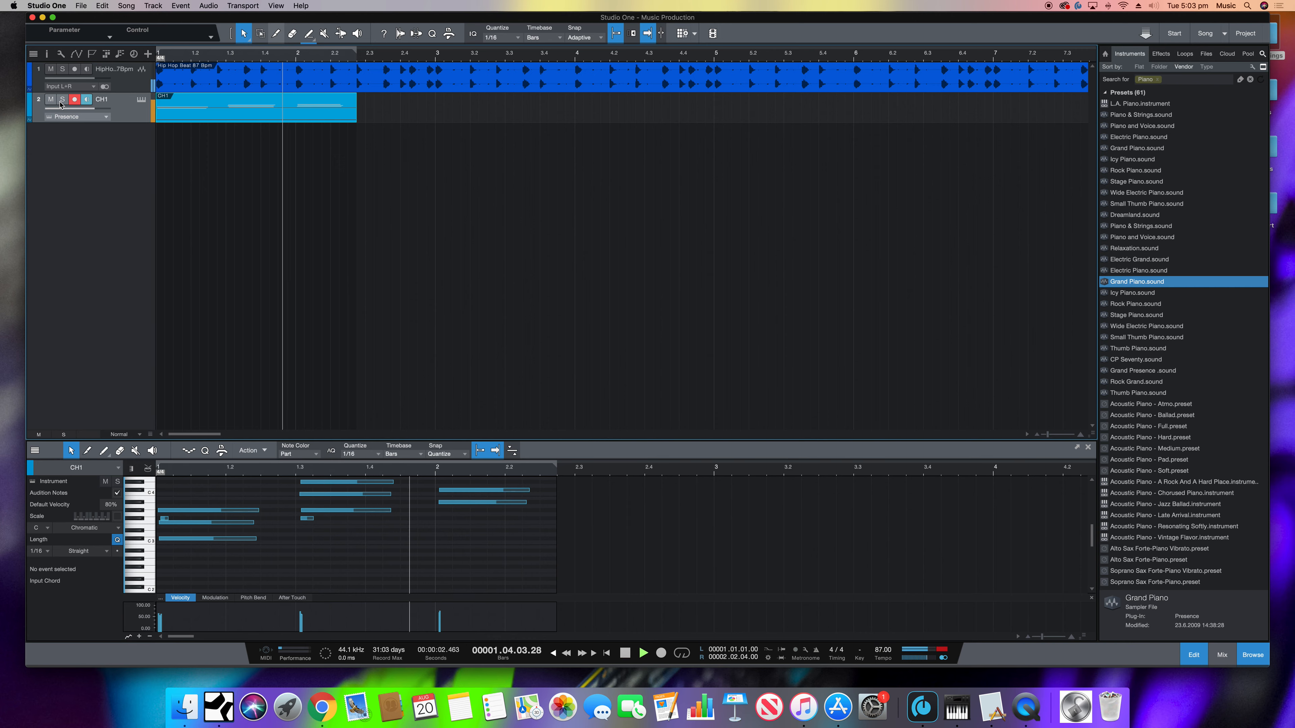
key("space")
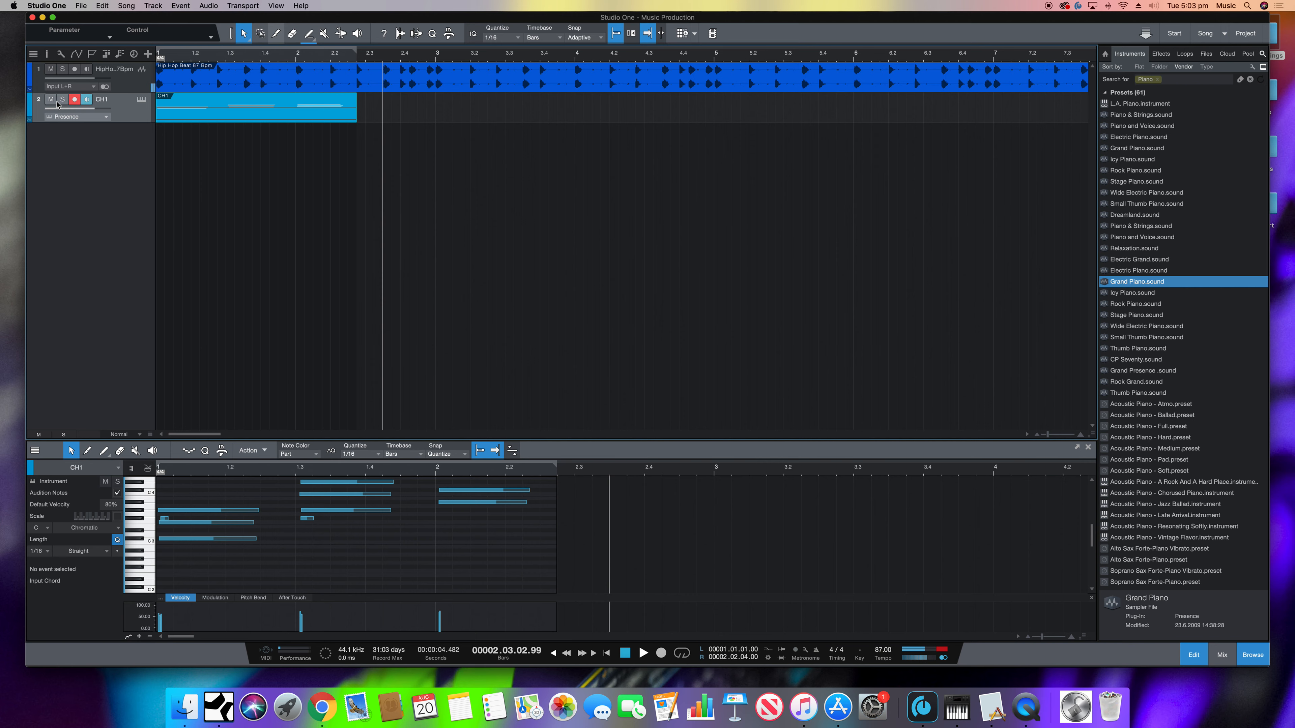
- Duplicate the CH1 clip, place the copy at bar 2 beat 3 and play the song from the start
right_click(220, 115)
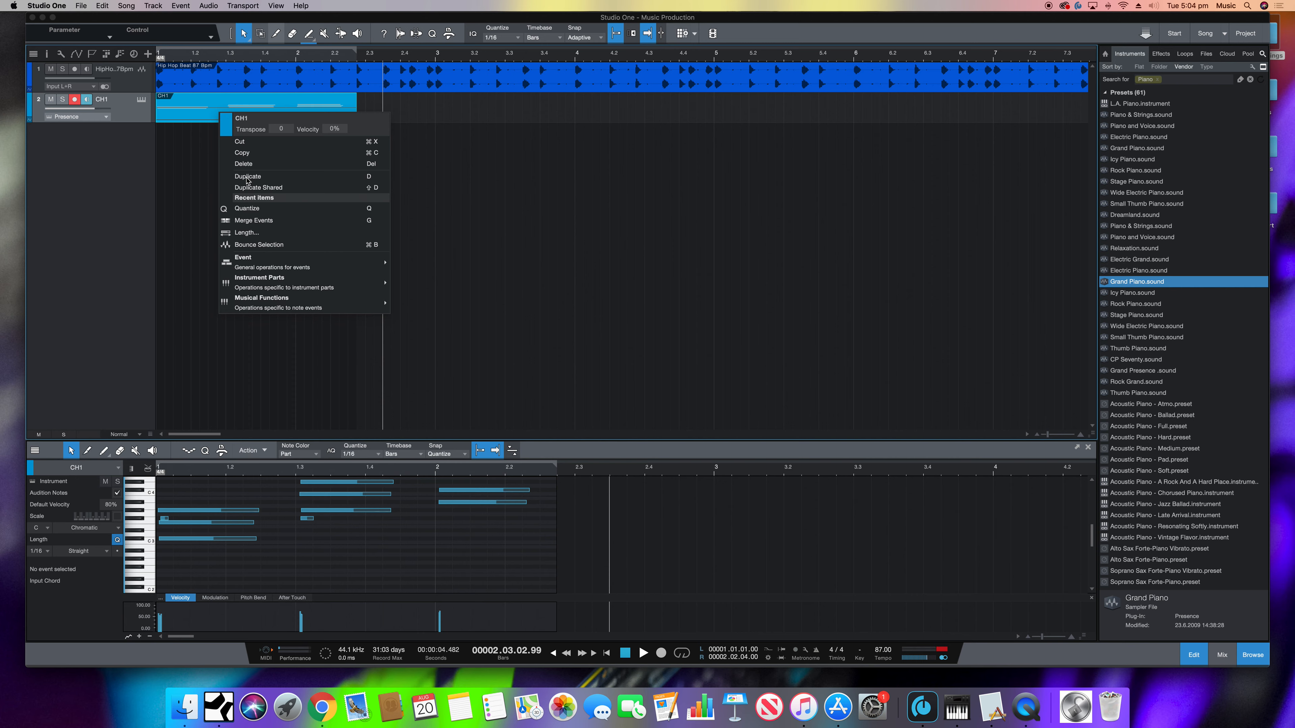
left_click(173, 113)
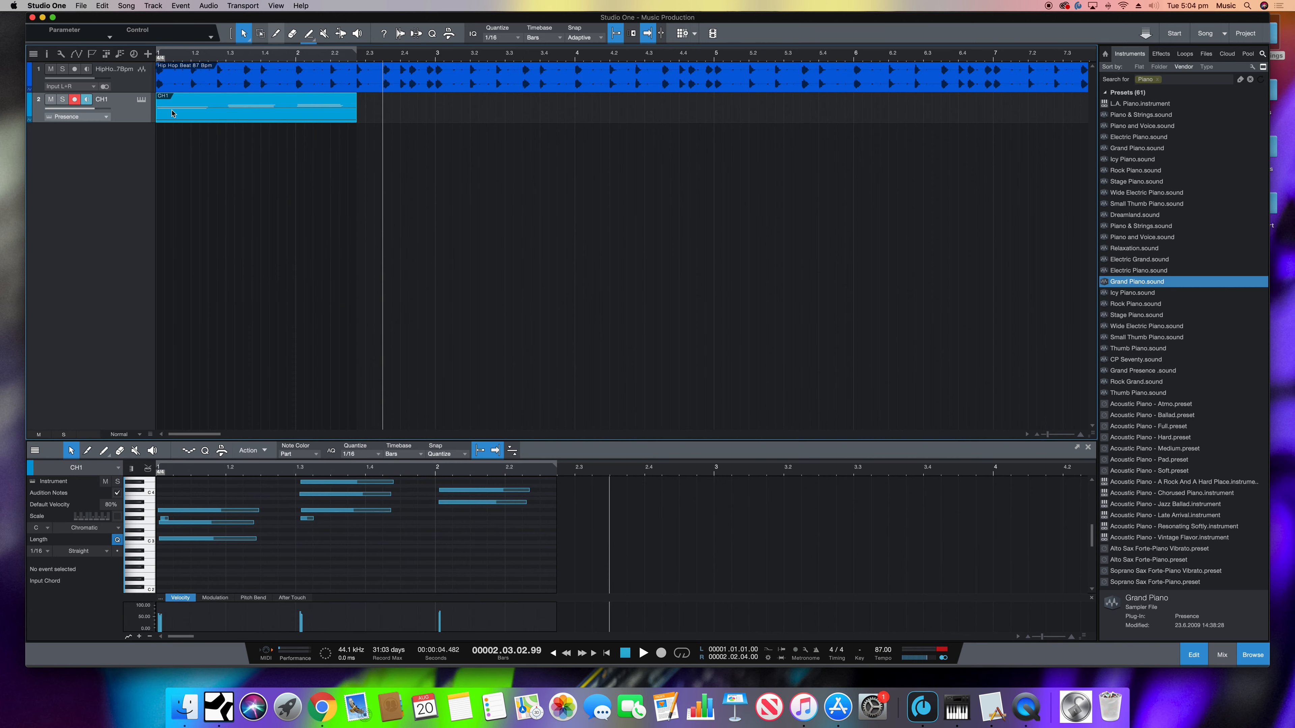
key("d")
left_click_drag(481, 112, 417, 111)
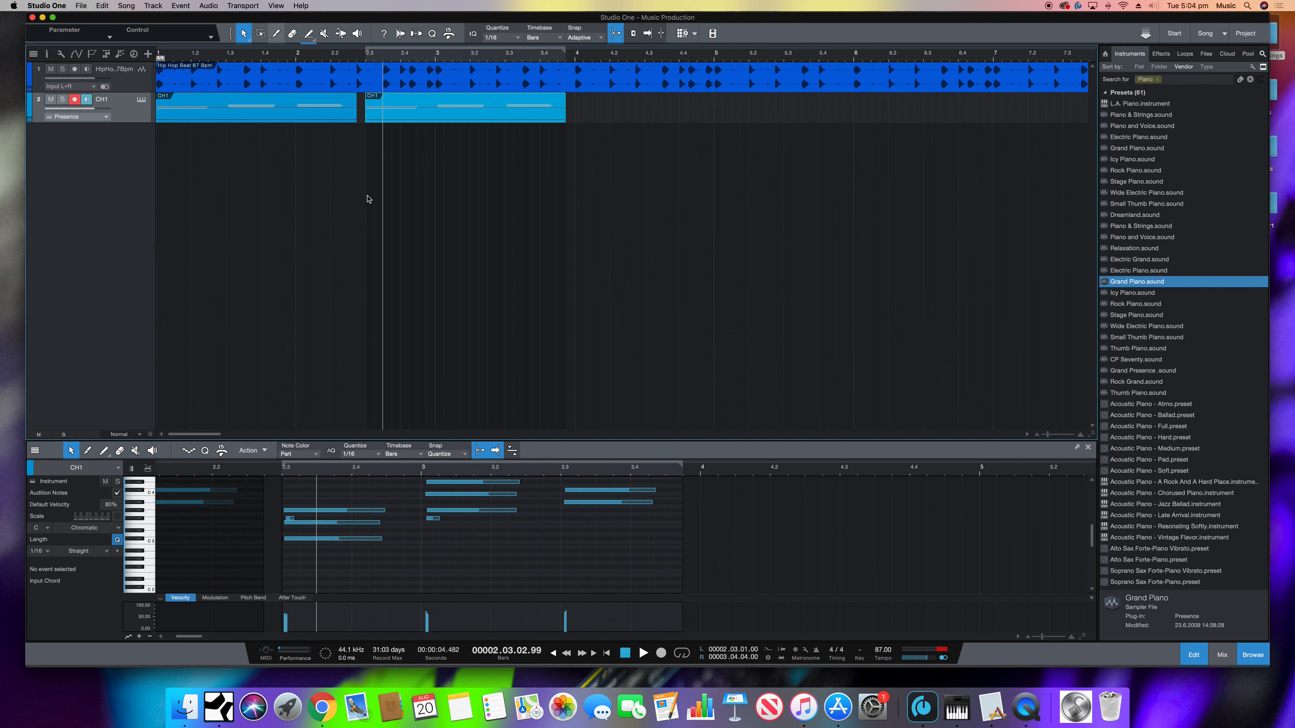
left_click(553, 655)
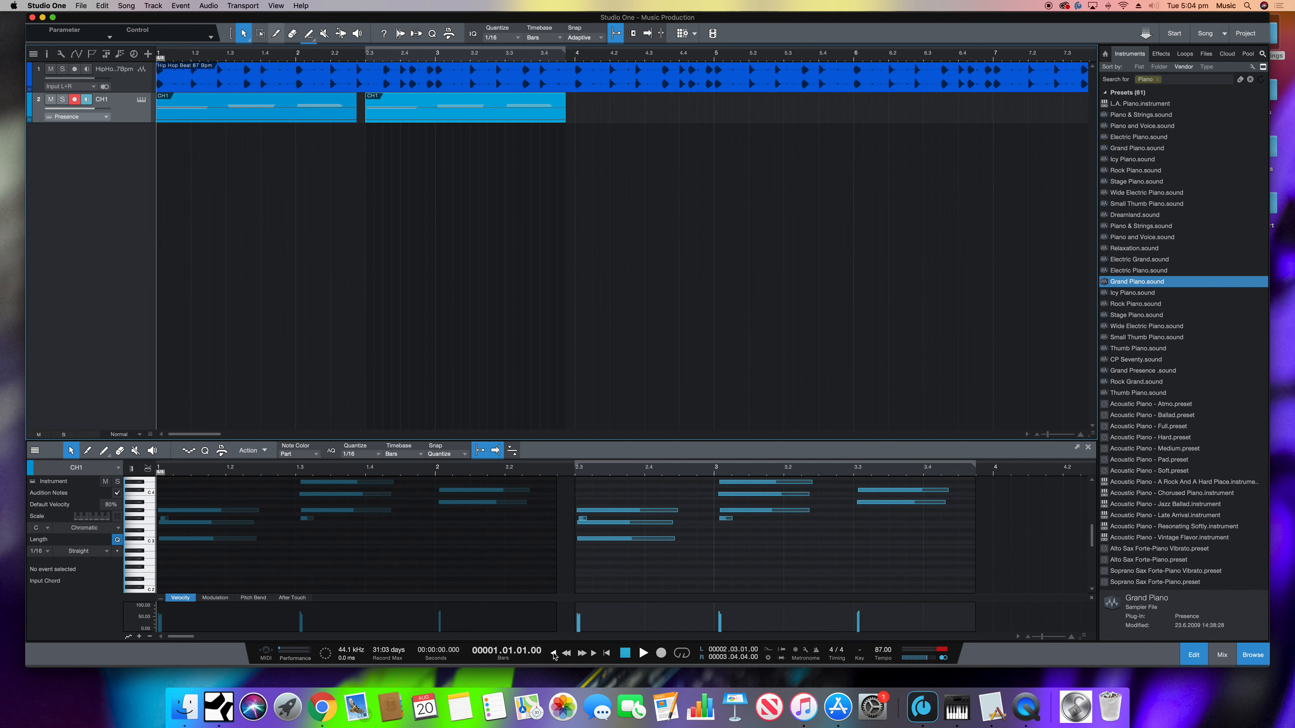
key("space")
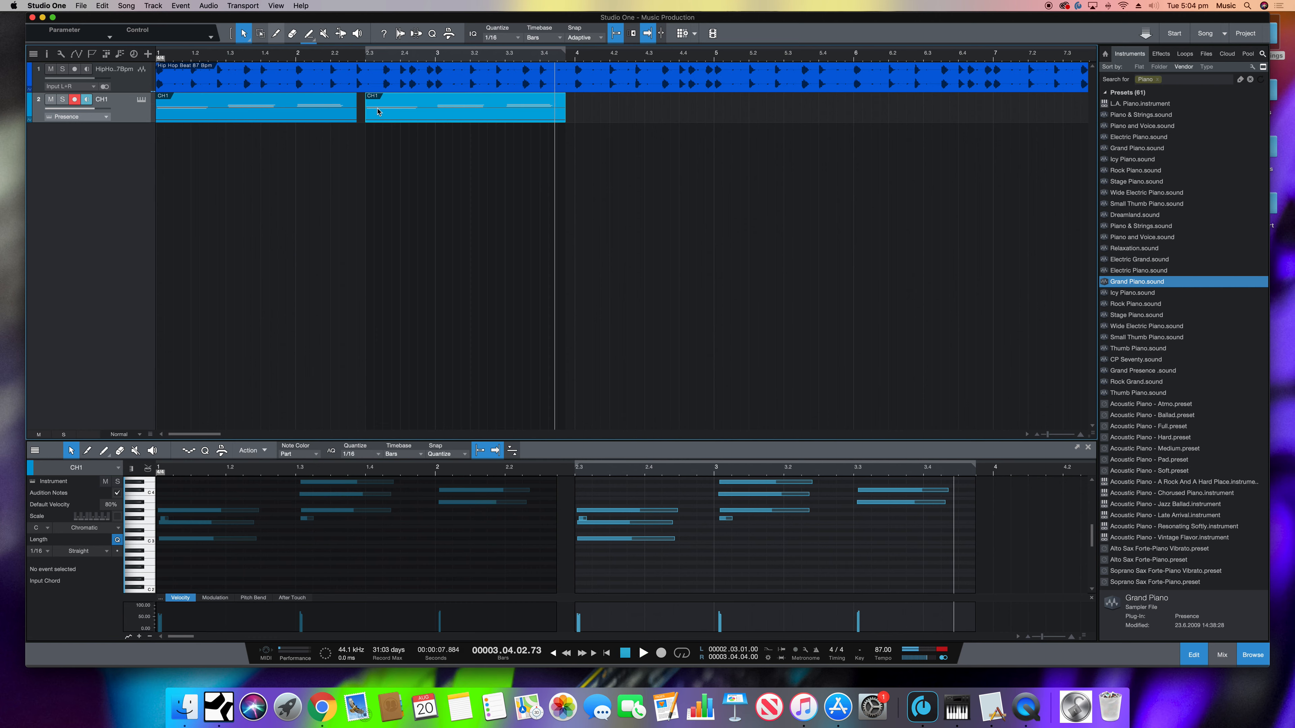
- Move the second CH1 clip to bar 2 beat 4 and play the passage back
left_click_drag(377, 112, 405, 132)
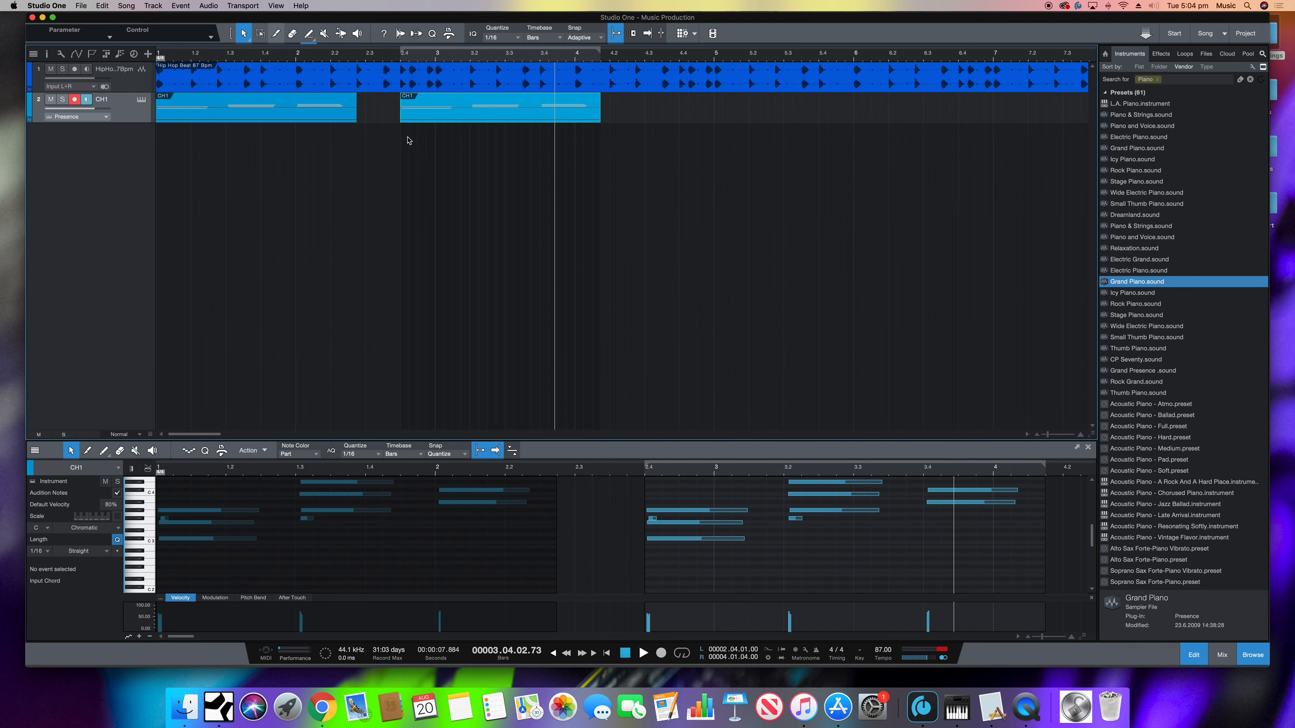
double_click(566, 654)
key("space")
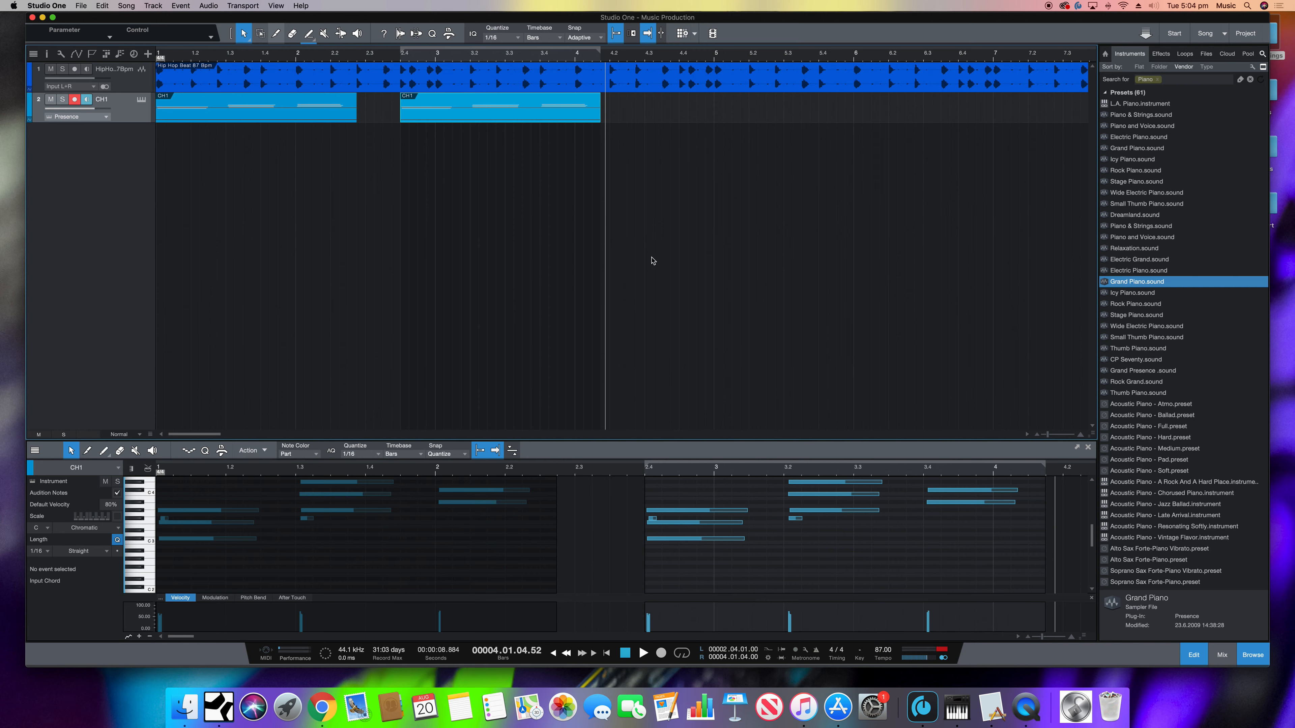
- Show the mixer and lower the hip hop beat to about -1.3 dB and the Presence channel to about -1.8 dB
left_click(1221, 655)
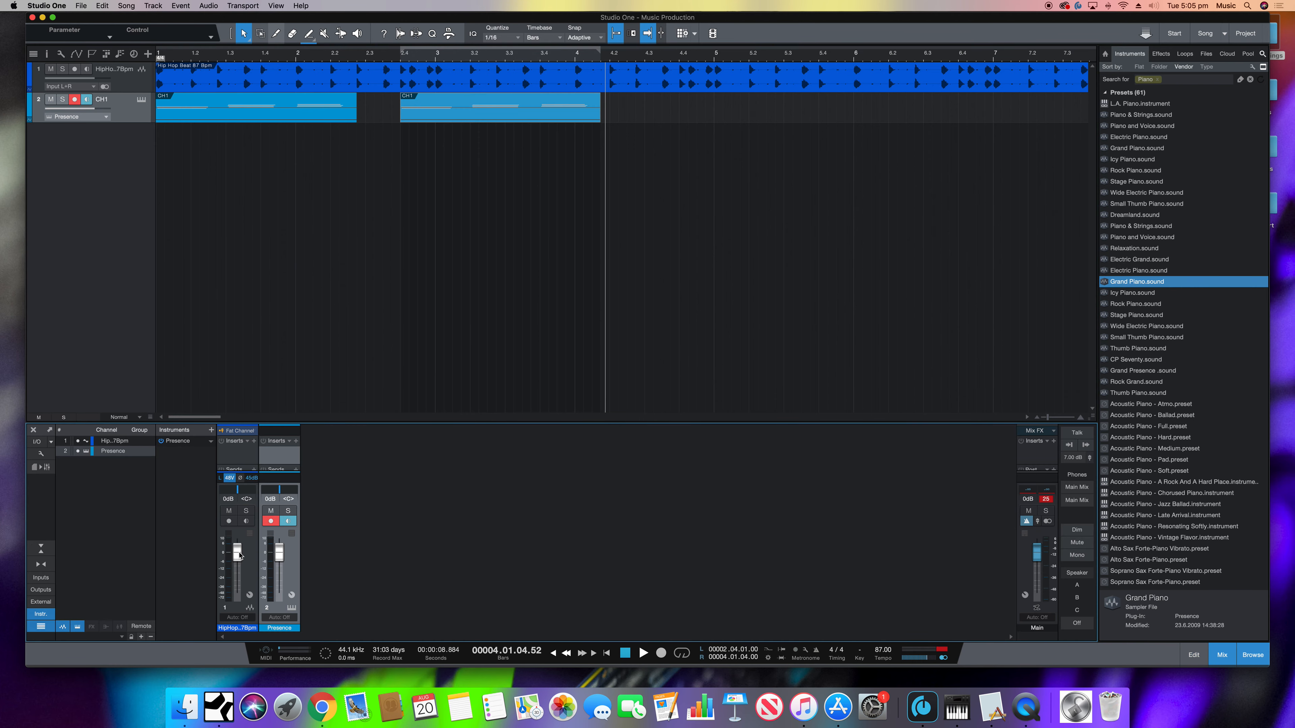
left_click(240, 555)
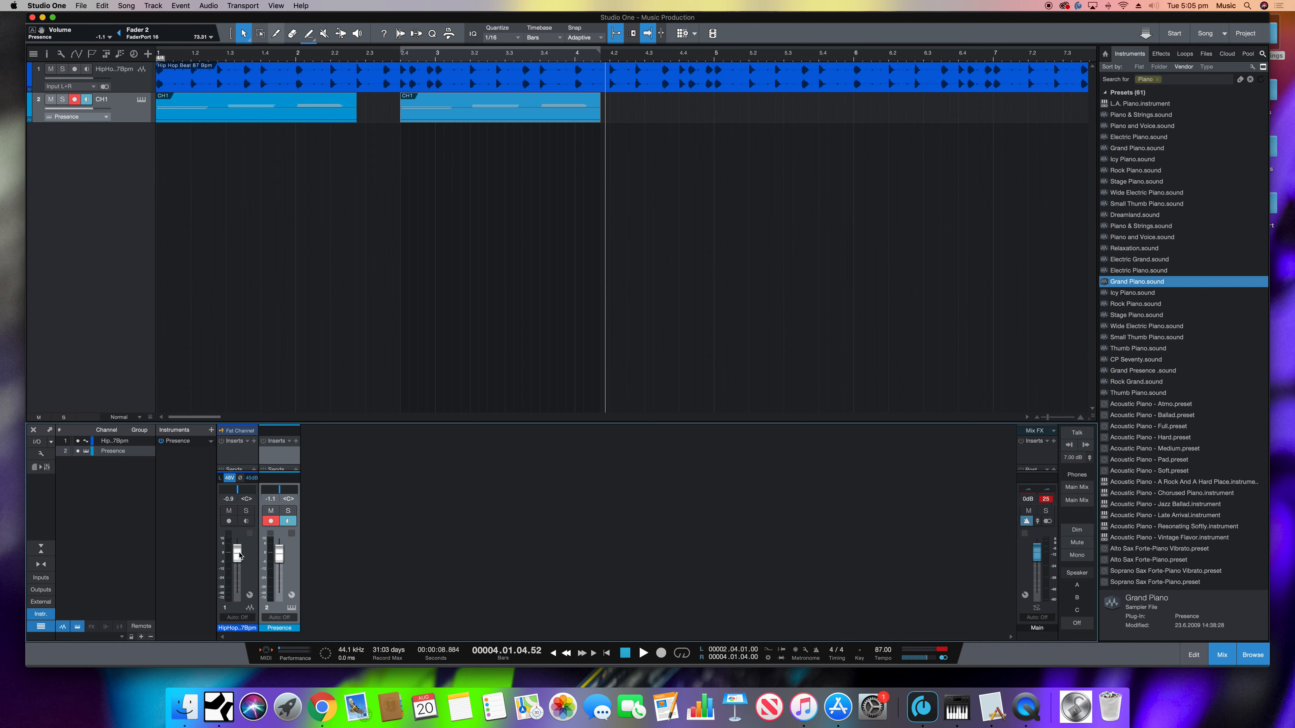
left_click_drag(239, 555, 239, 556)
- Preview the Clap Ariz.wav and Clap Cusa.wav one-shots from the HipHop drum loops
left_click(1168, 54)
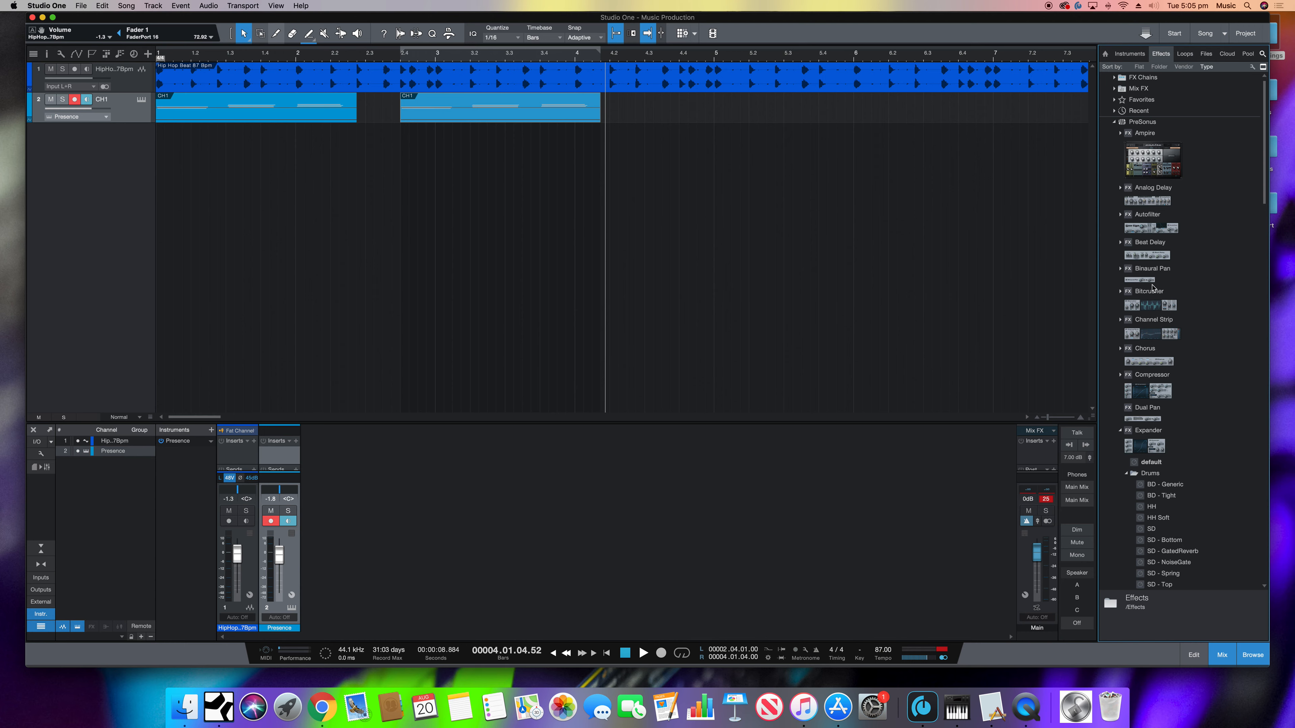
left_click(1183, 54)
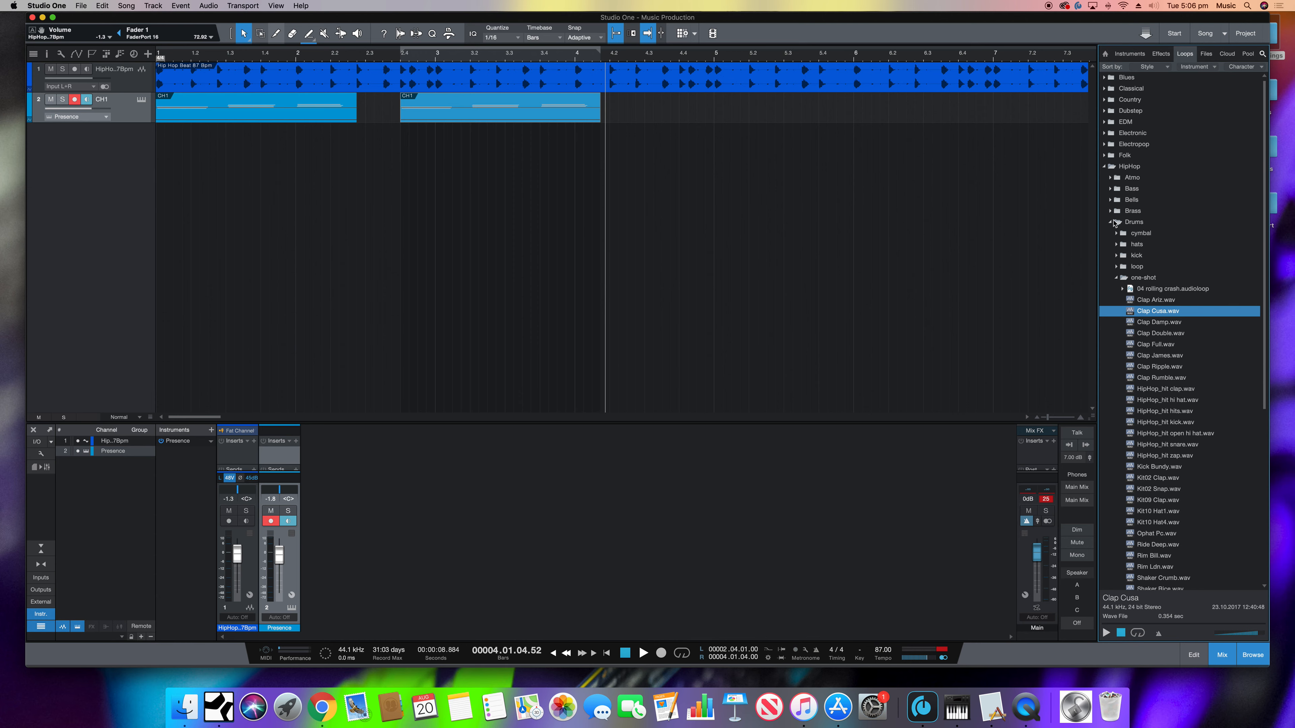
left_click(1150, 302)
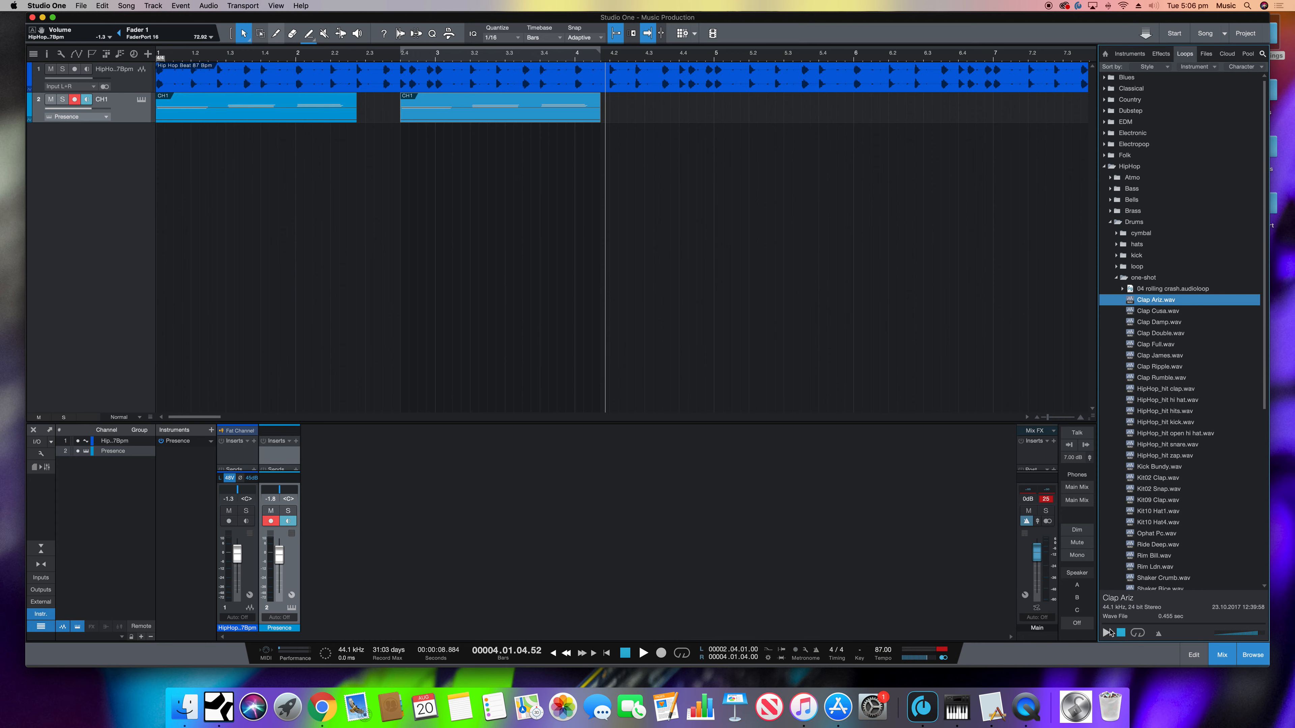
left_click(1106, 634)
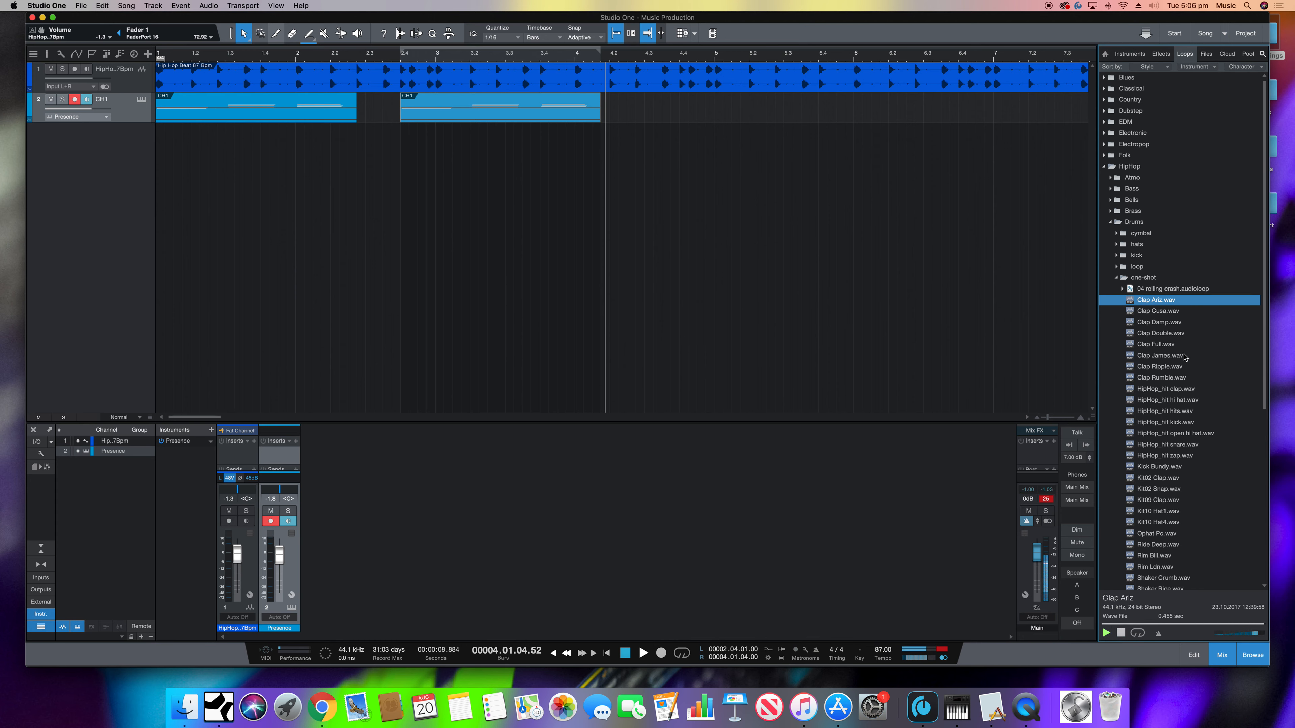
left_click(1146, 312)
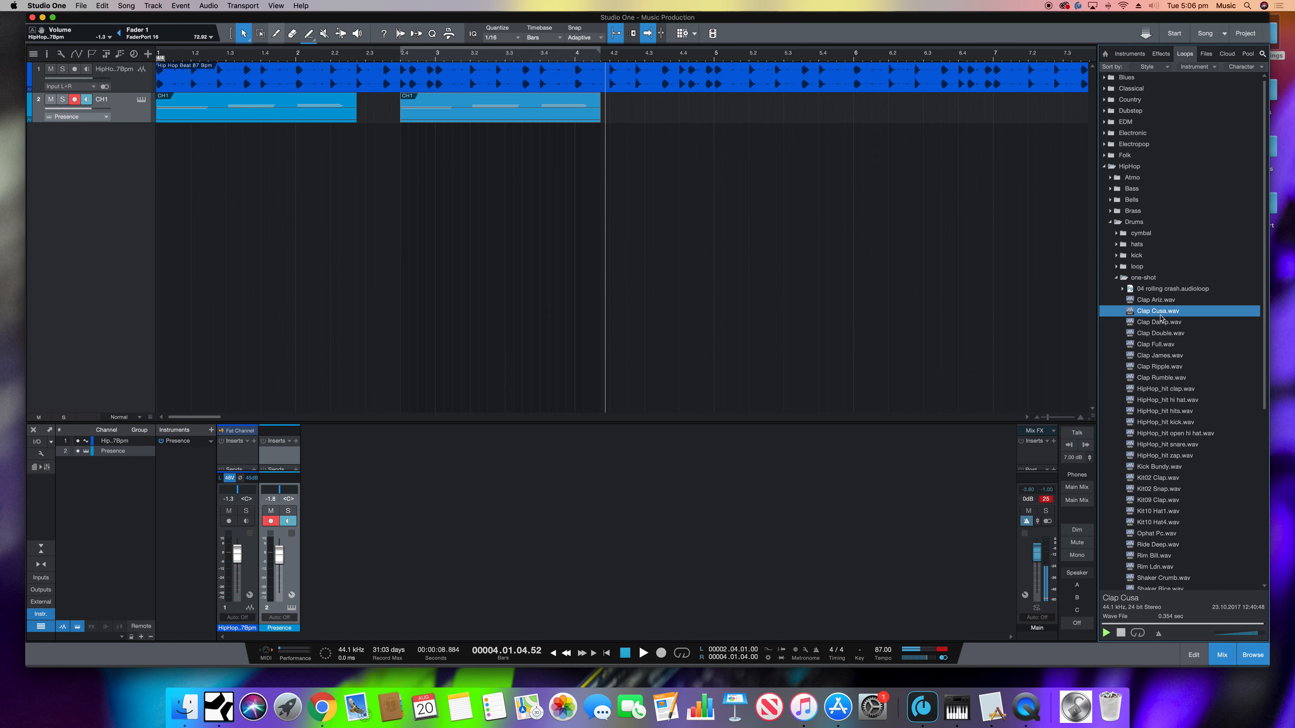
- Add Clap Cusa.wav on a new track at bar 2 and play it with the other tracks
left_click_drag(1158, 312, 312, 169)
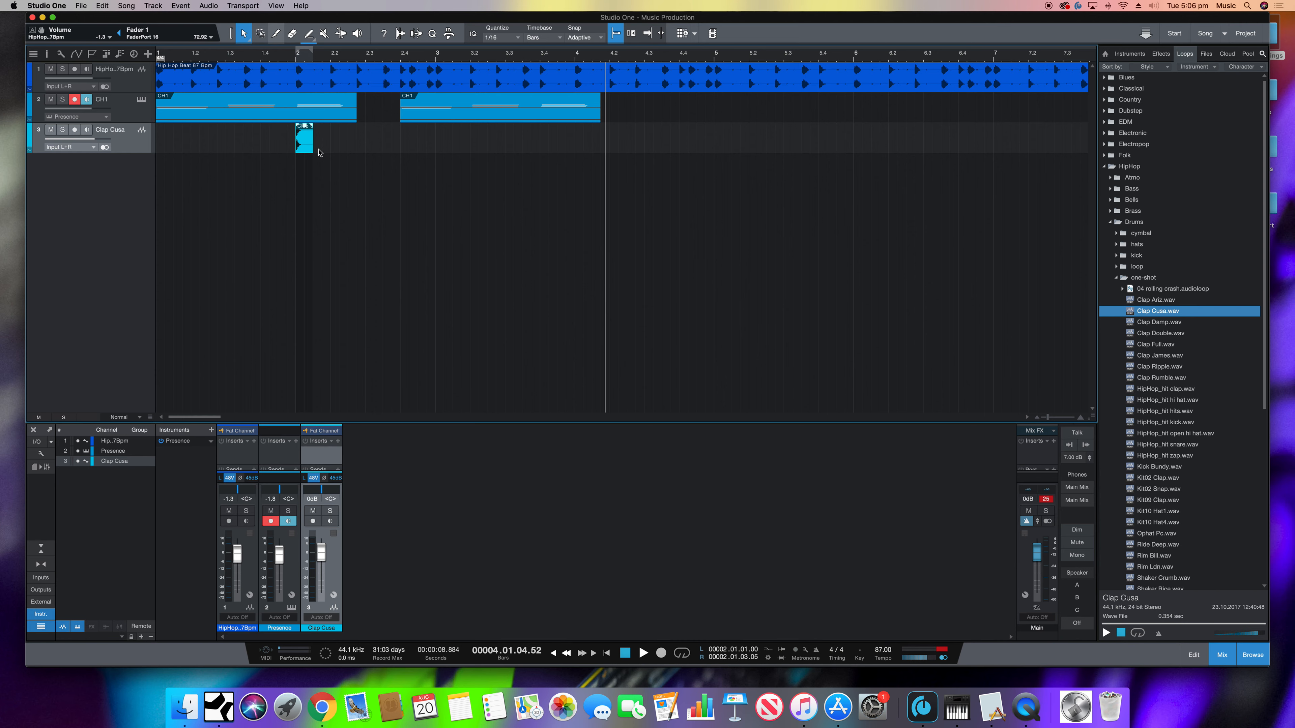
left_click(568, 653)
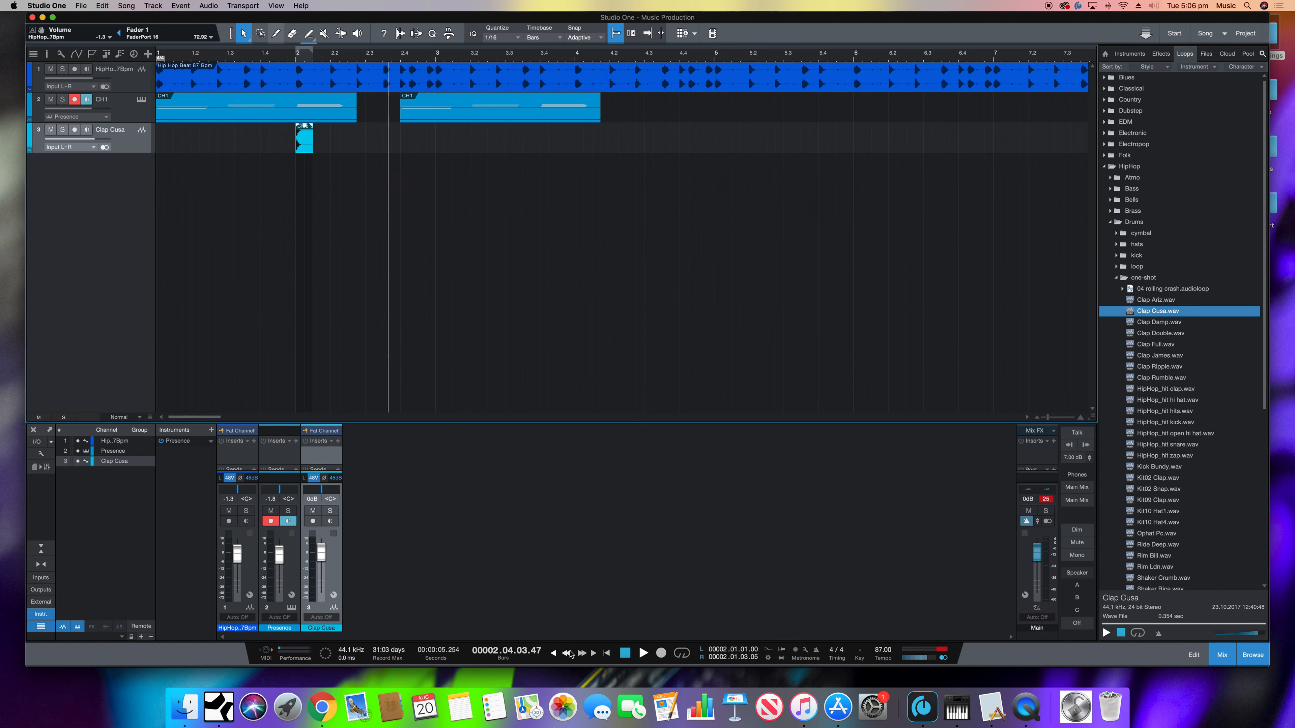
key("space")
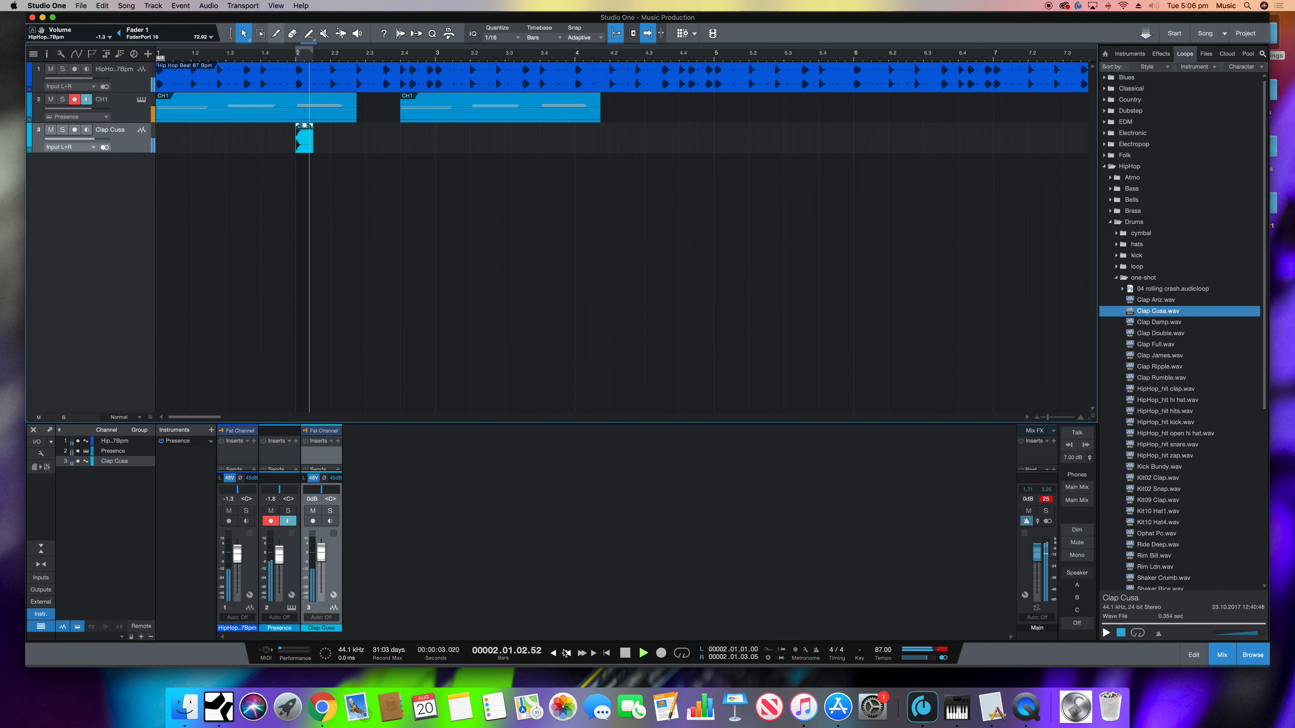
key("space")
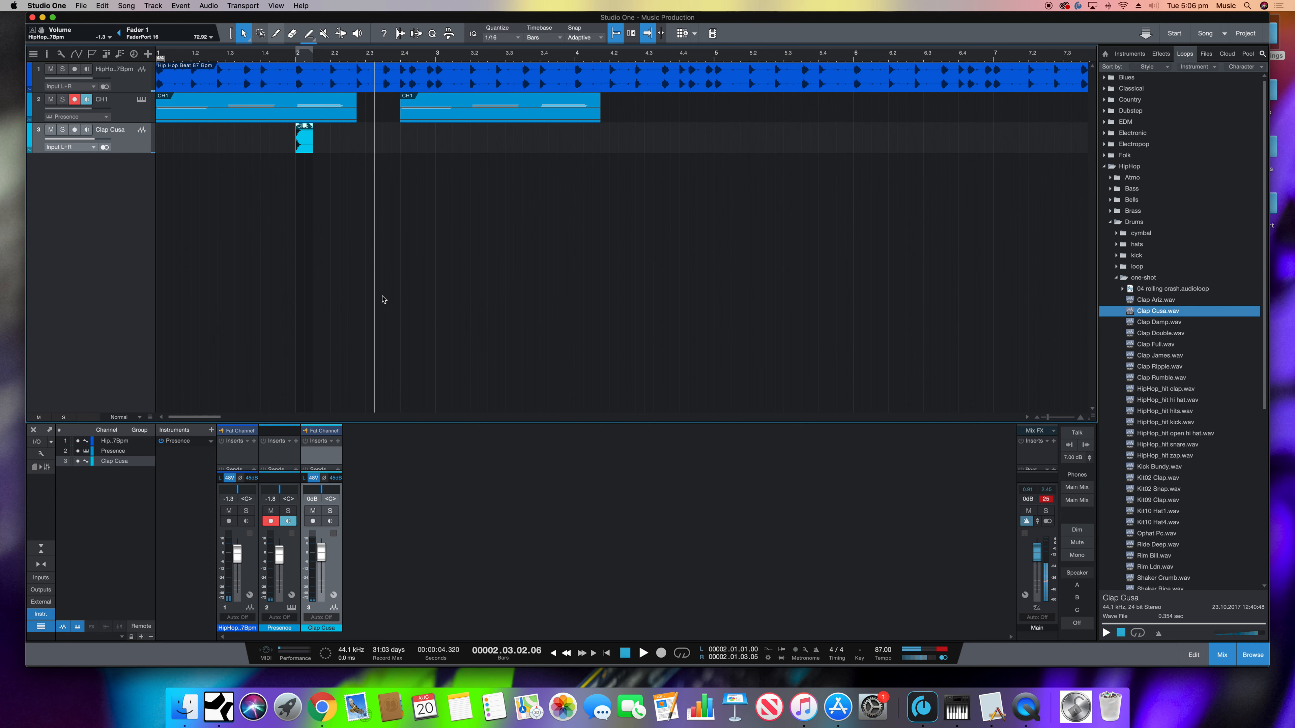
- Duplicate the clap to fill every beat from bar 1 through bar 4 beat 2 and play the song from the start
key("d")
left_click_drag(343, 148, 172, 150)
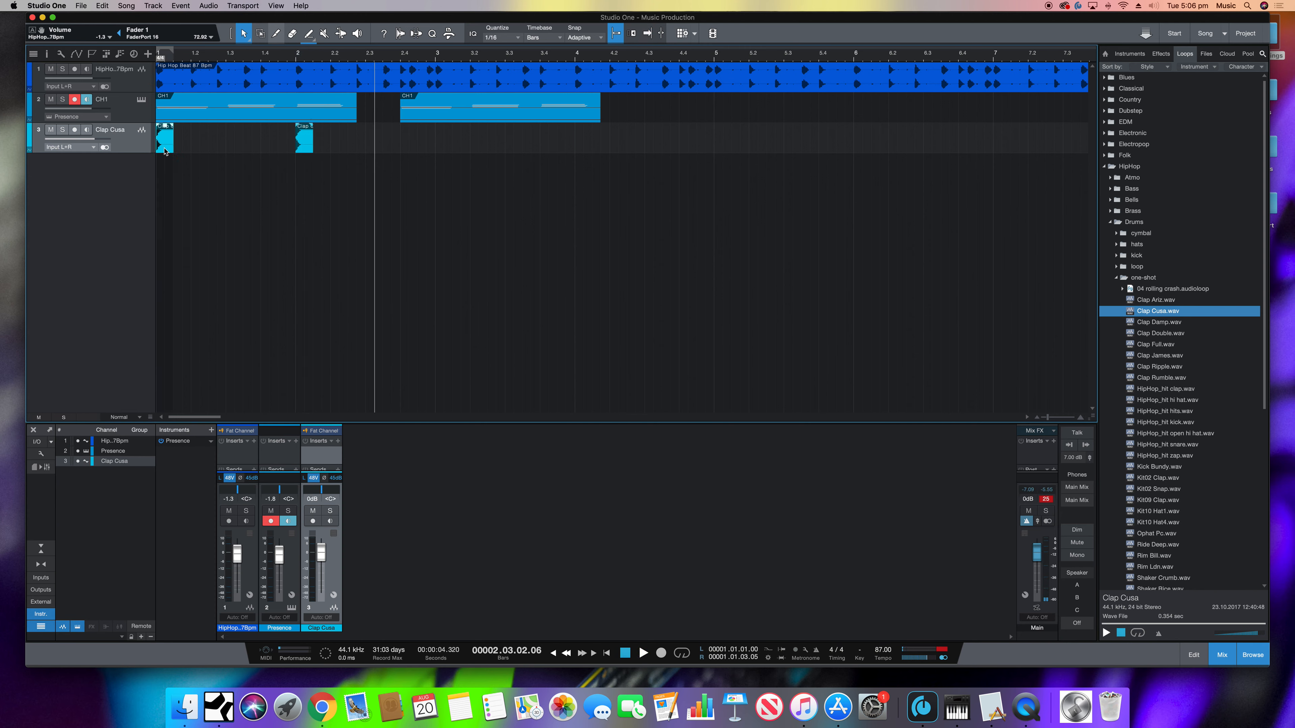
key("d")
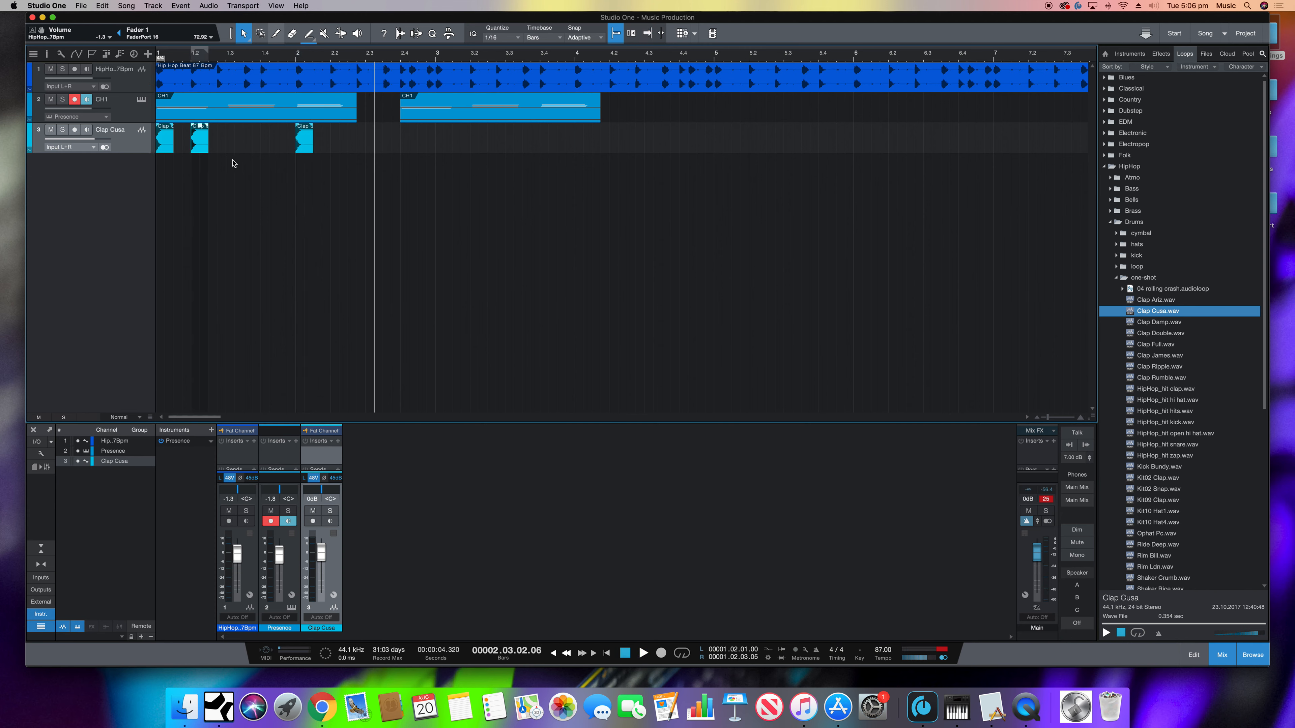
key("d")
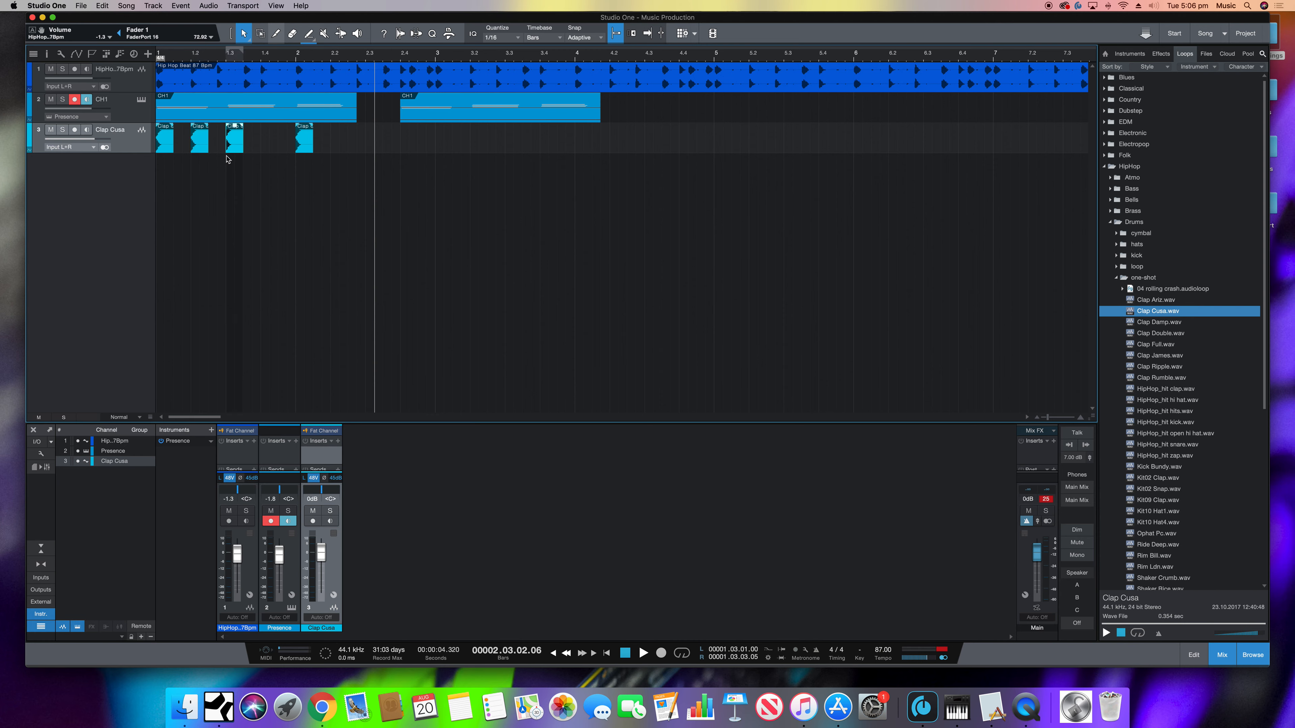
key("d")
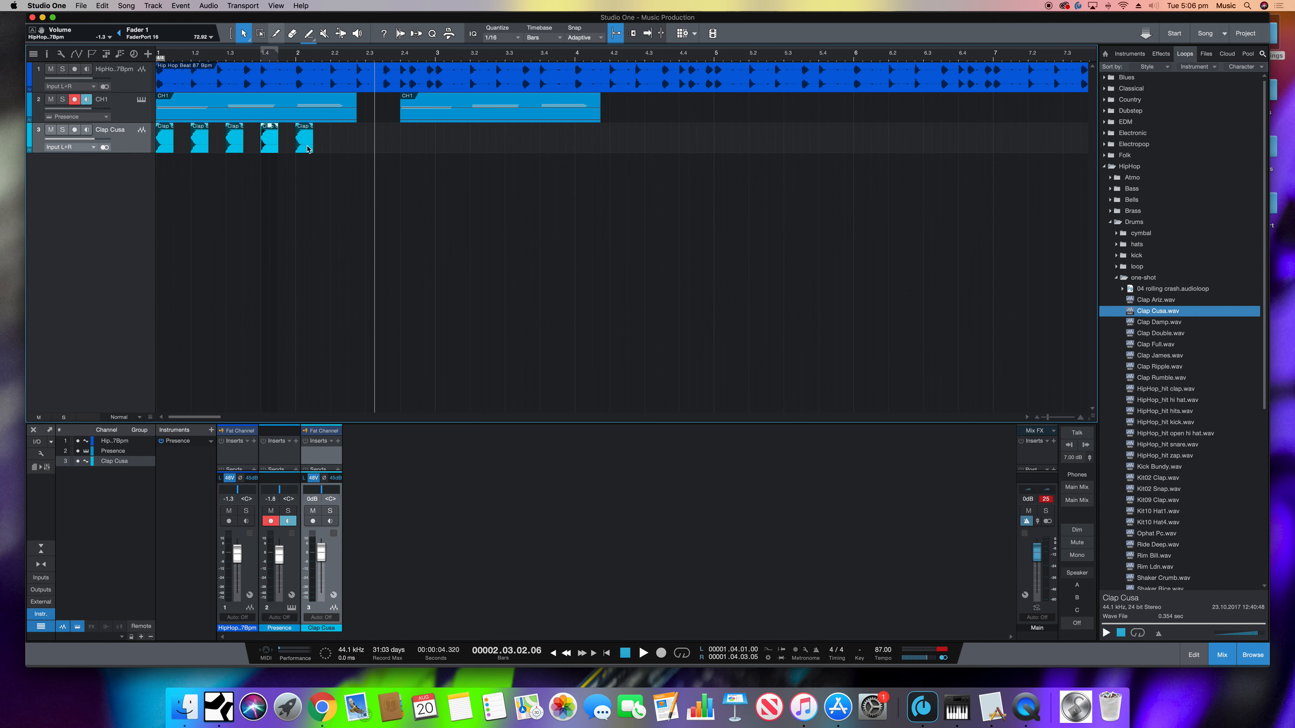
key("d")
key("d")
key("d")
key("d")
key("d")
key("d")
key("d")
key("d")
key("d")
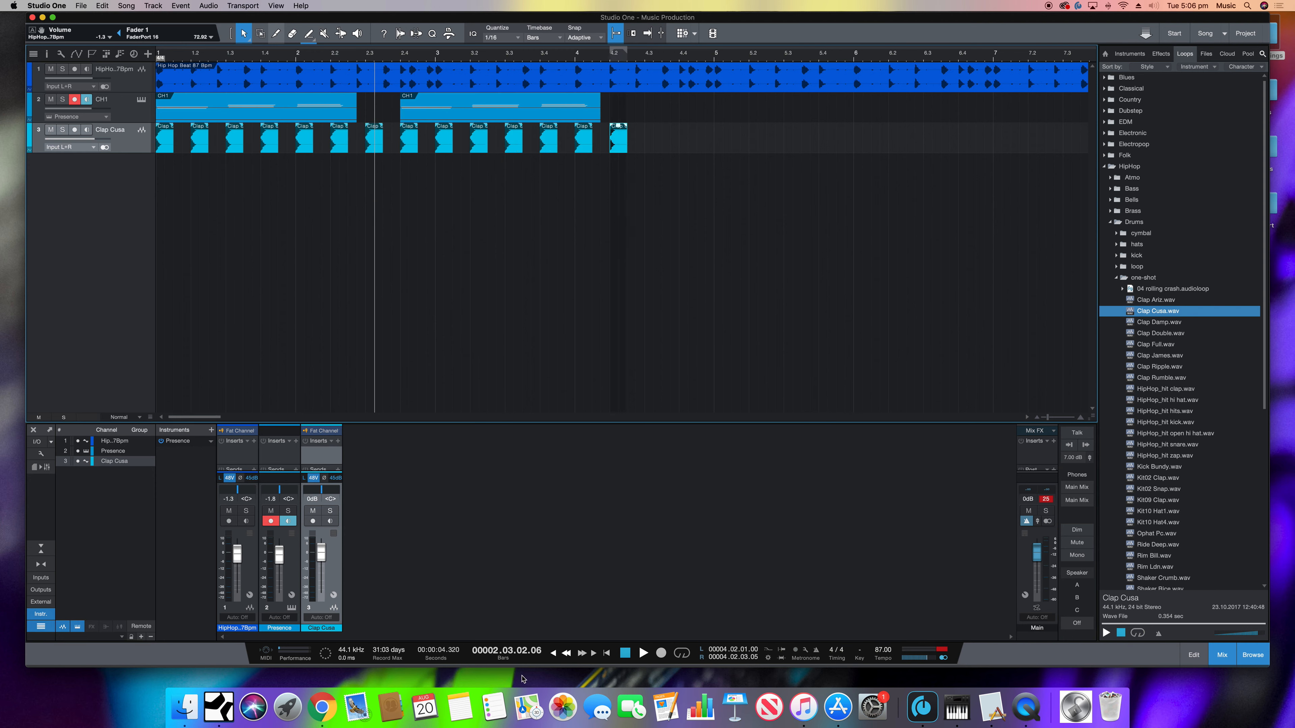
left_click(554, 654)
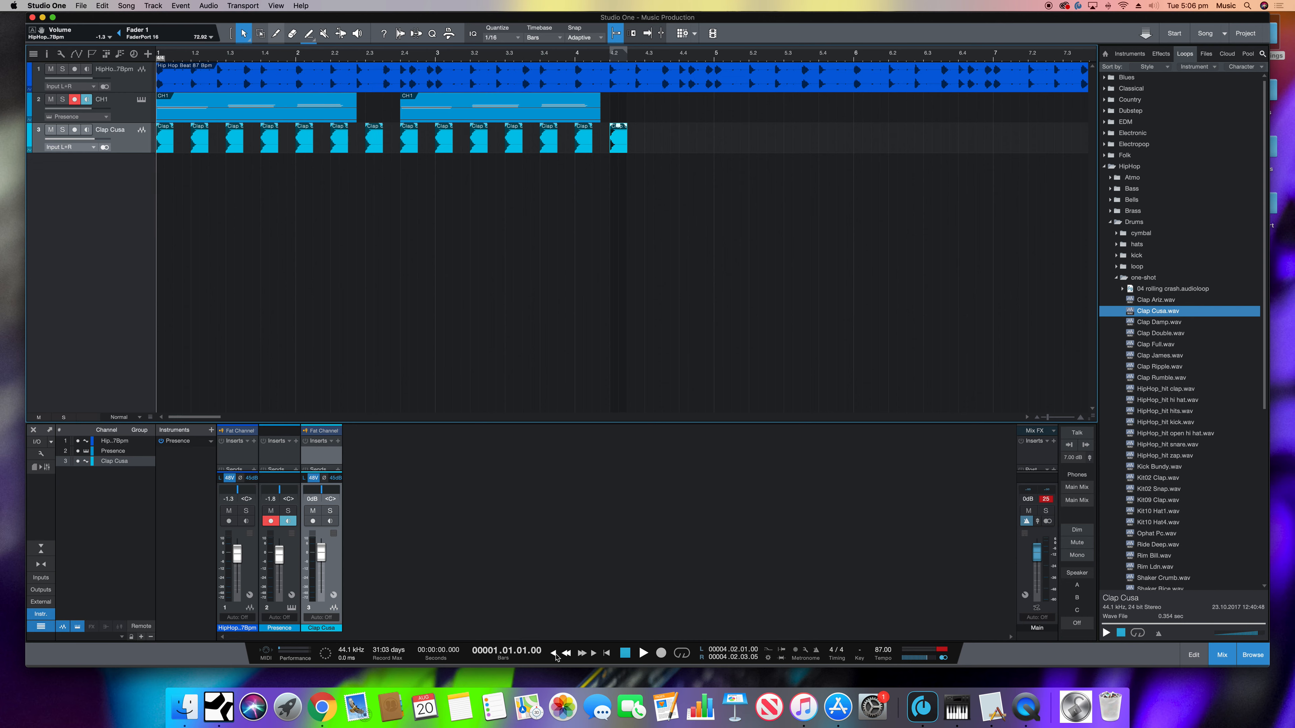
key("space")
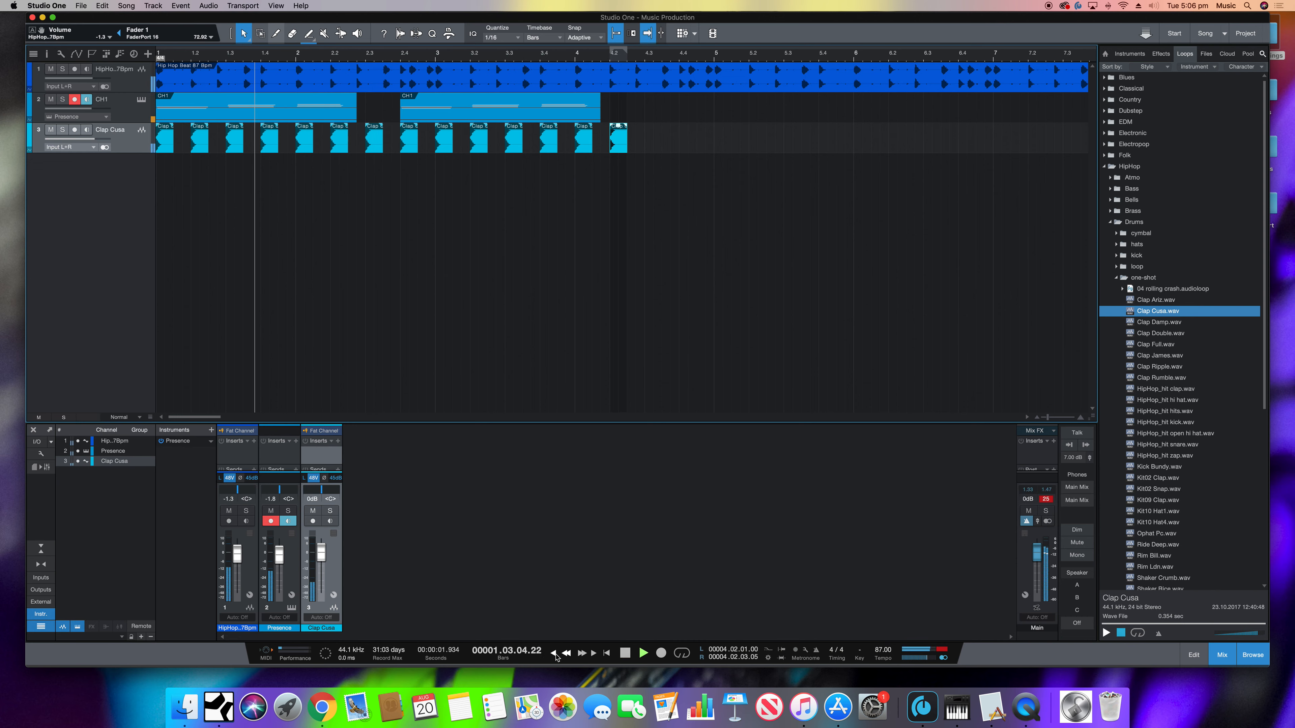